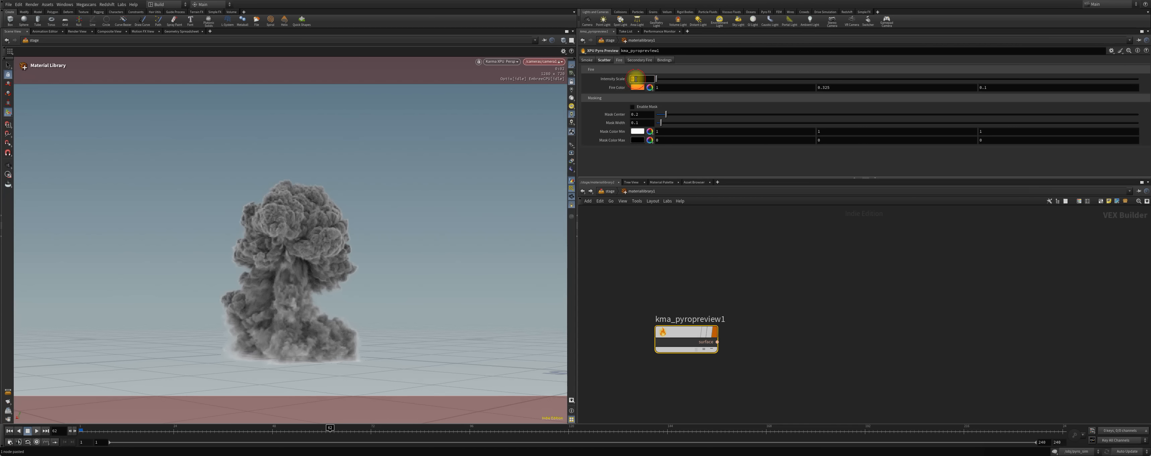
# Raise the fire Intensity Scale of the kma_pyropreview1 shader.
pyautogui.write('0')
pyautogui.press('Return')
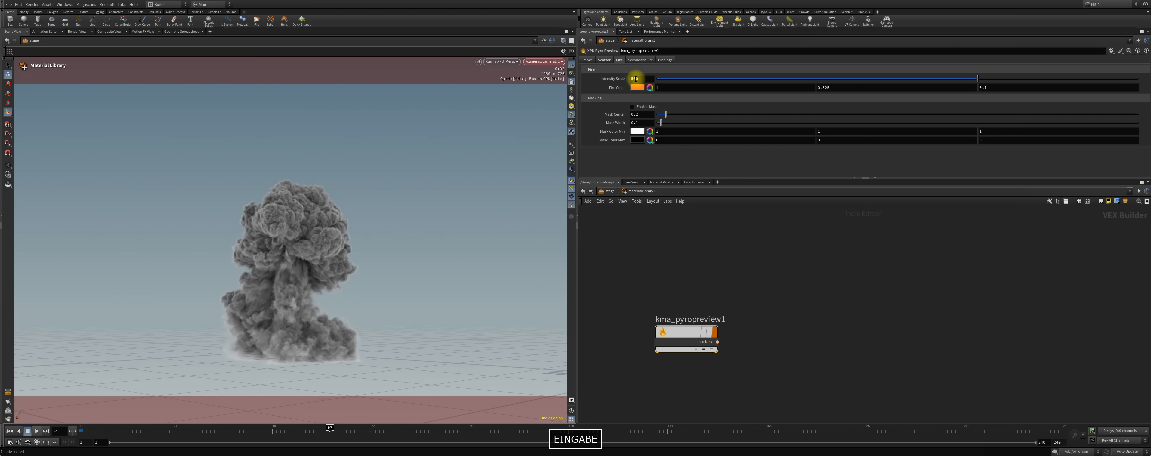
# Set the smoke Density Scale of kma_pyropreview1 to about 0.35 and restart the viewport render.
pyautogui.click(604, 60)
pyautogui.click(586, 60)
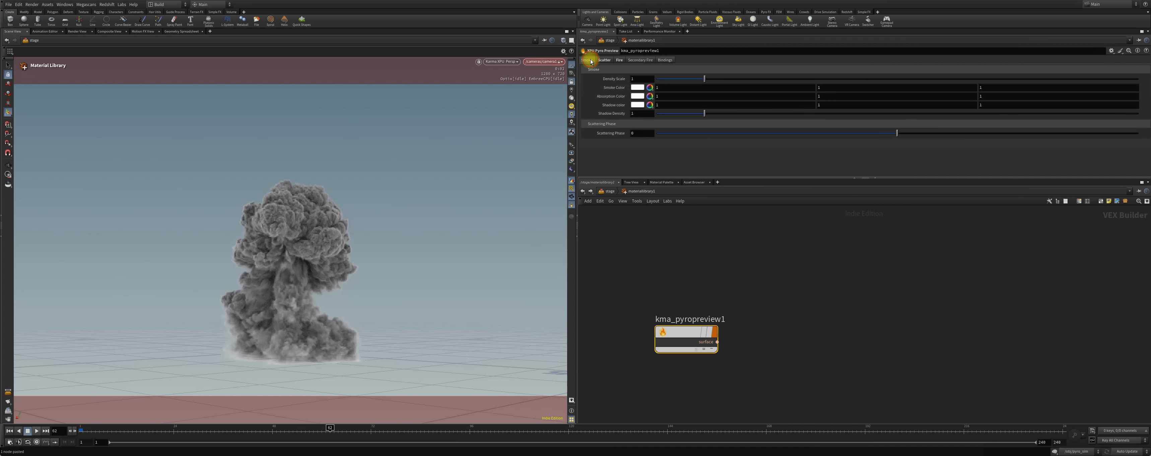
pyautogui.click(670, 80)
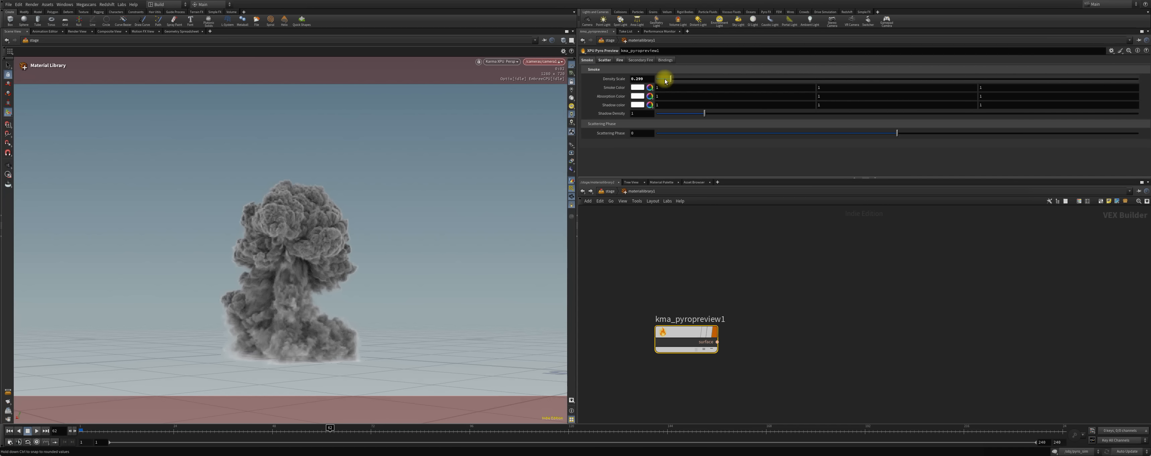
pyautogui.moveTo(665, 80); pyautogui.dragTo(747, 80)
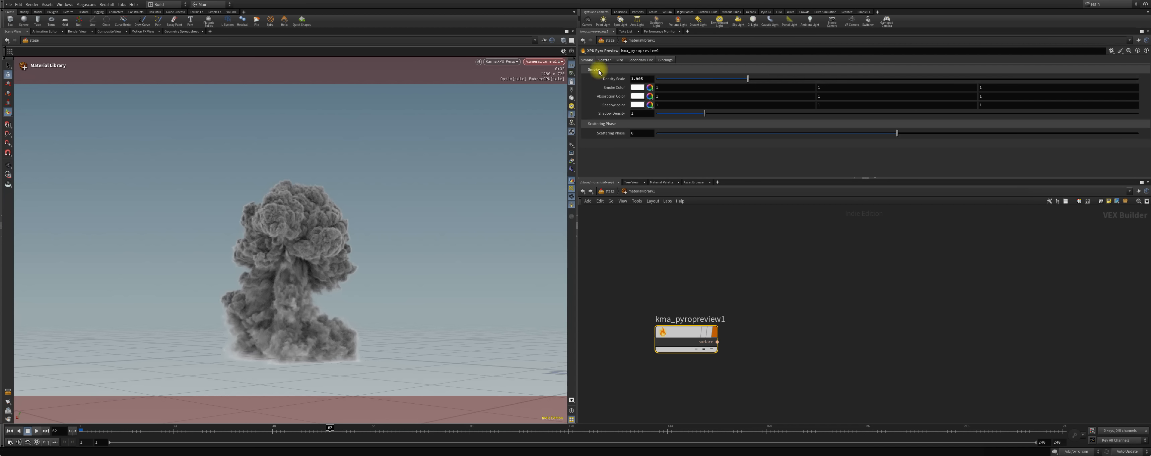
pyautogui.click(673, 81)
pyautogui.click(514, 61)
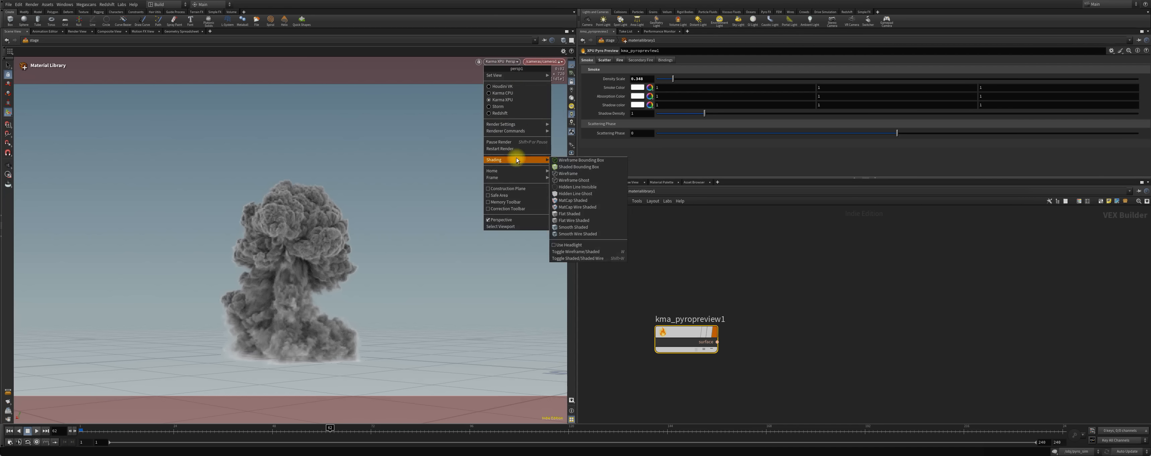
pyautogui.click(517, 146)
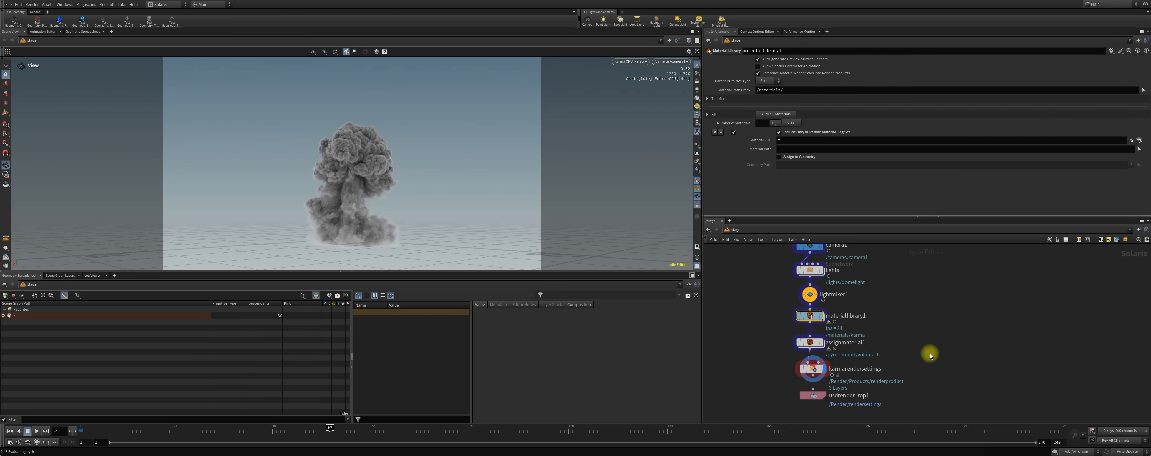
# Examine the karma pyro shader inside materiallibrary1 and the settings of assignmaterial1.
pyautogui.doubleClick(814, 317)
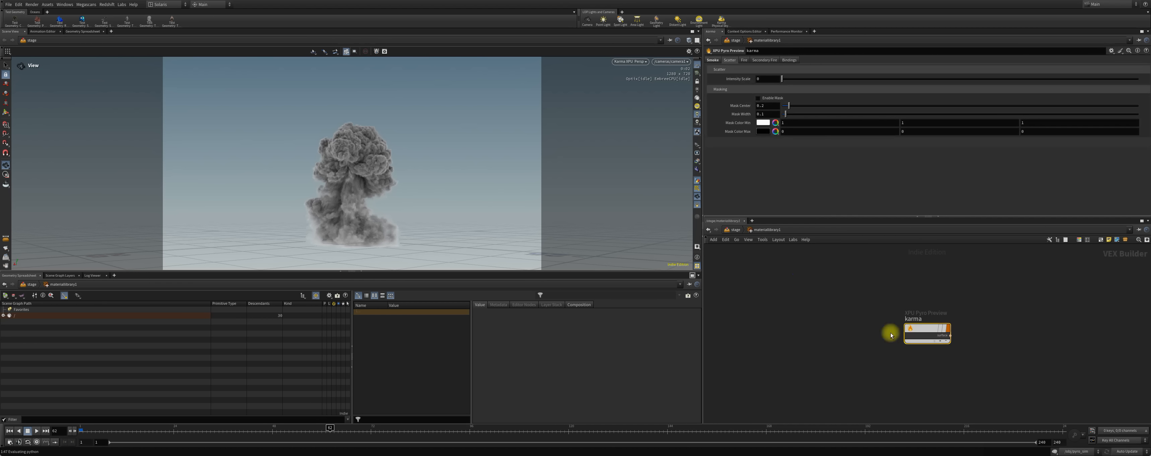
pyautogui.click(734, 229)
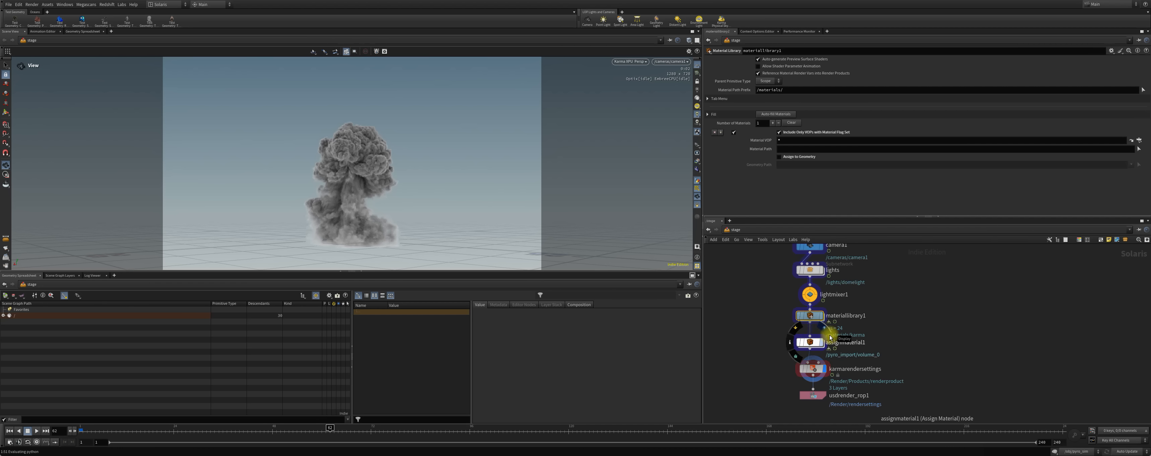
pyautogui.doubleClick(810, 342)
pyautogui.click(733, 228)
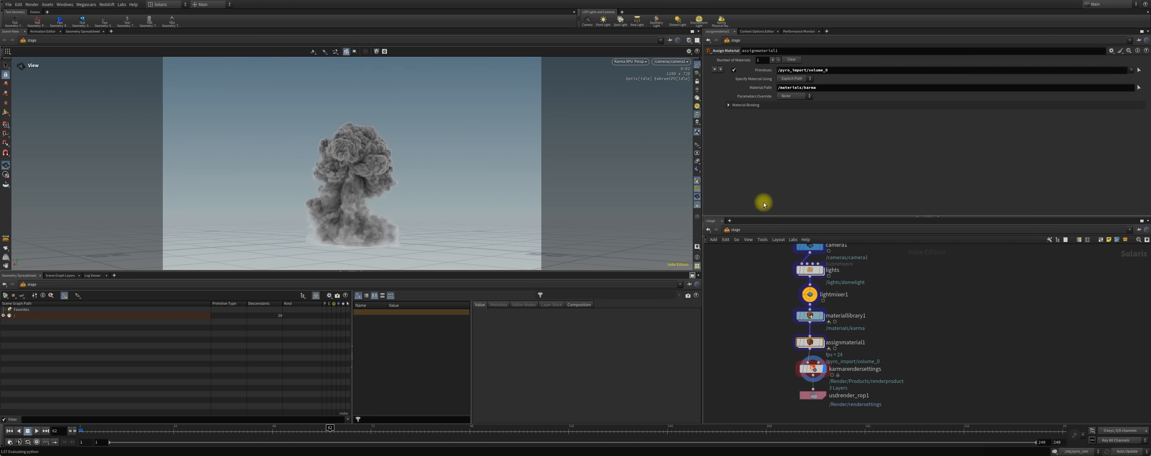
# Choose the Solaris desktop layout and set the display to the assignmaterial1 node.
pyautogui.click(162, 4)
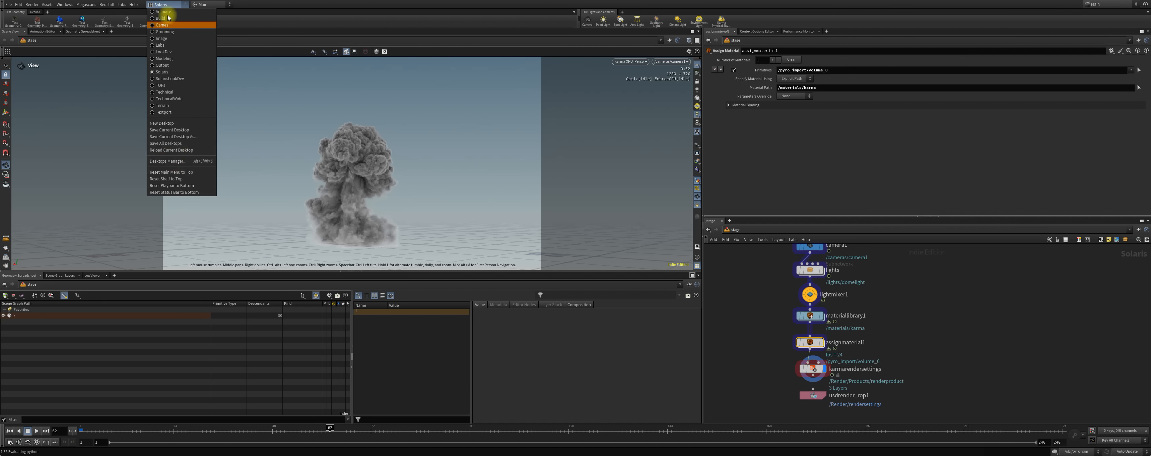
pyautogui.click(167, 72)
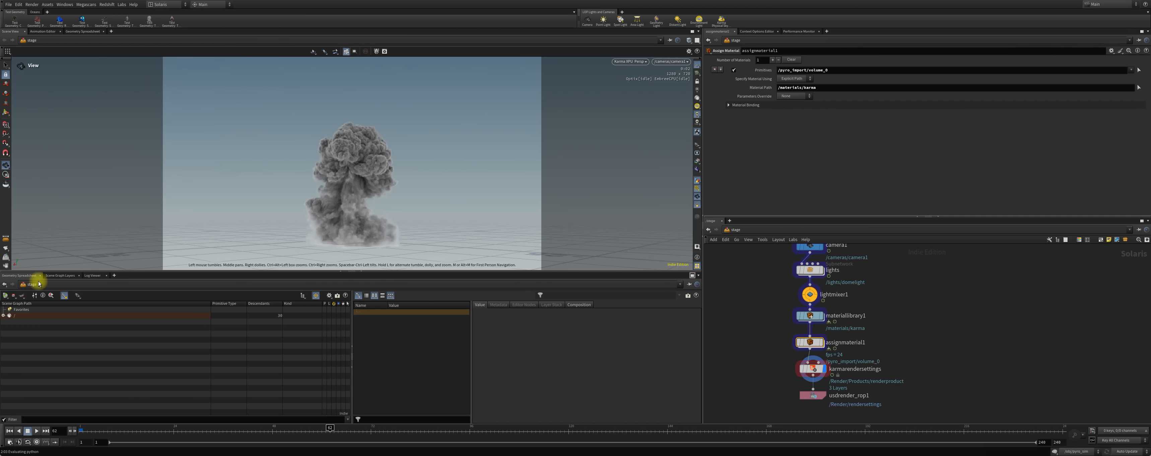
pyautogui.click(825, 366)
pyautogui.click(823, 344)
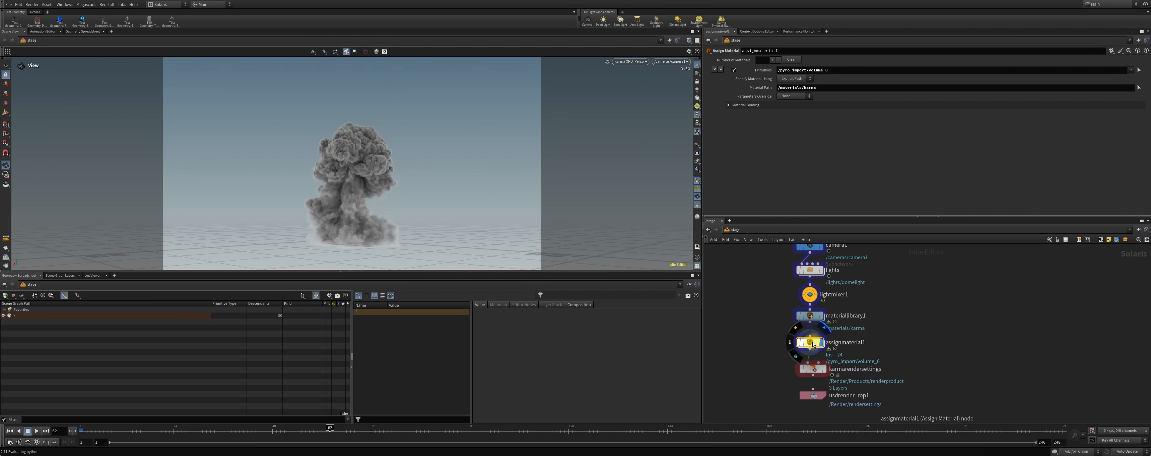
# Expand the whole scene graph and use /pyro_import/volume_0 as the primitive in assignmaterial1.
pyautogui.keyDown('shift'); pyautogui.click(3, 315); pyautogui.keyUp('shift')
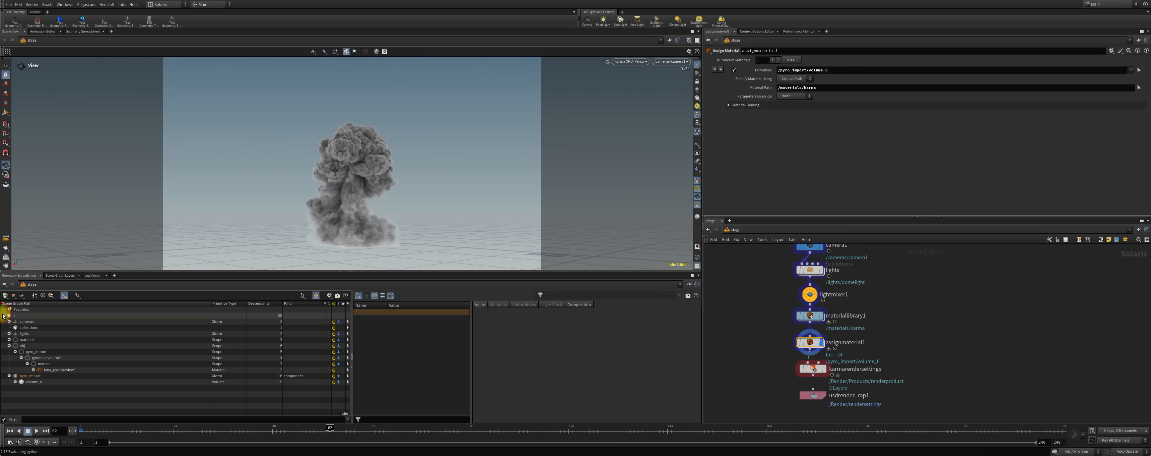
pyautogui.click(32, 383)
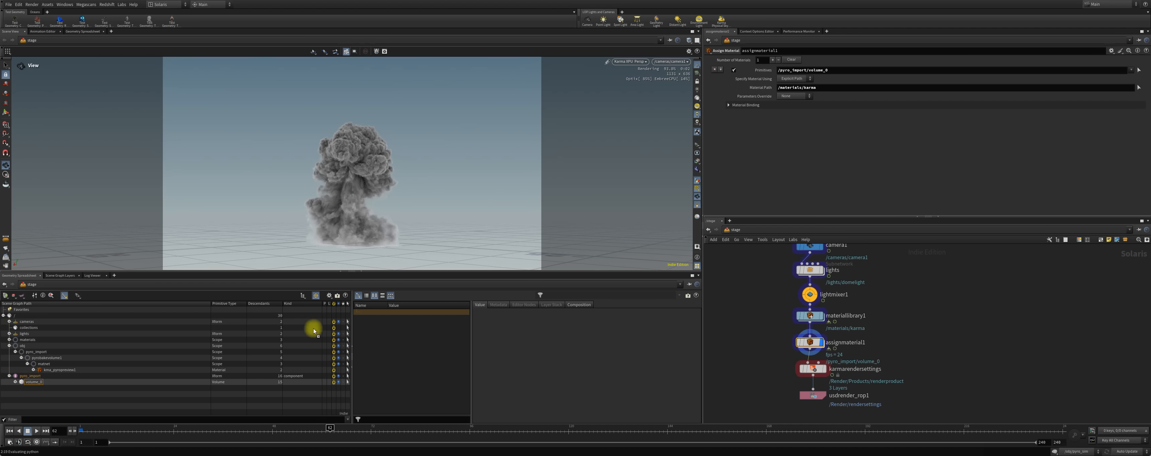
pyautogui.moveTo(763, 102); pyautogui.dragTo(796, 71)
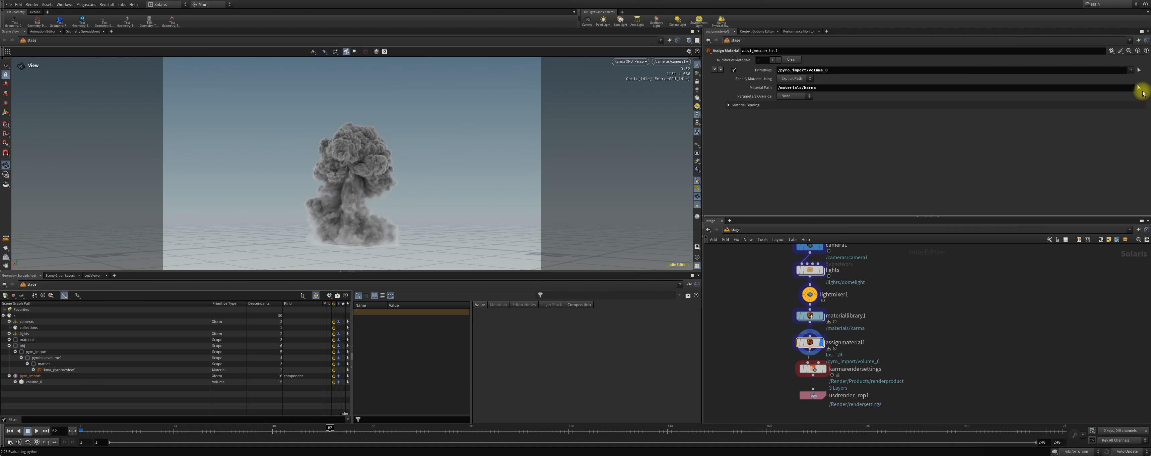
# Choose the karma material under materials as the material path for assignmaterial1.
pyautogui.click(1139, 87)
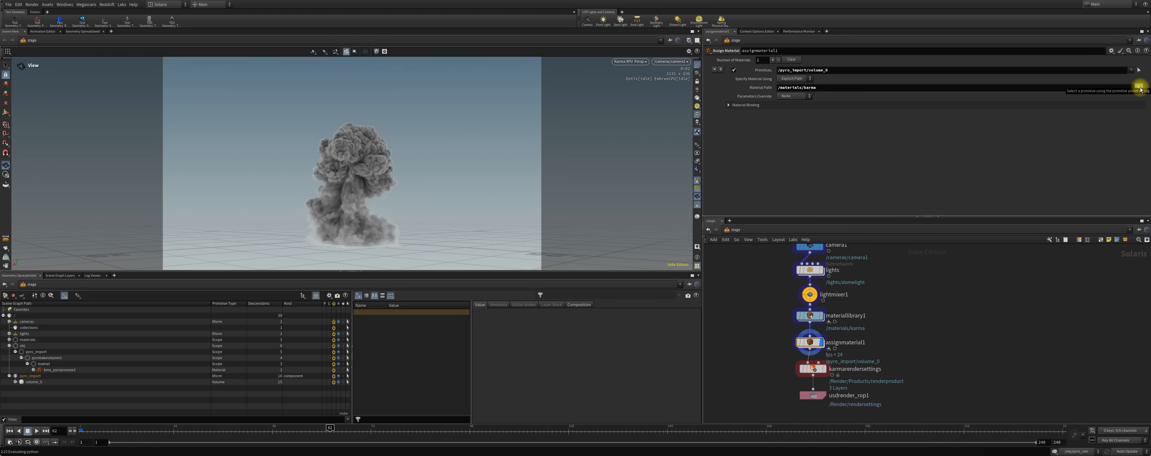
pyautogui.moveTo(1023, 5); pyautogui.dragTo(610, 230)
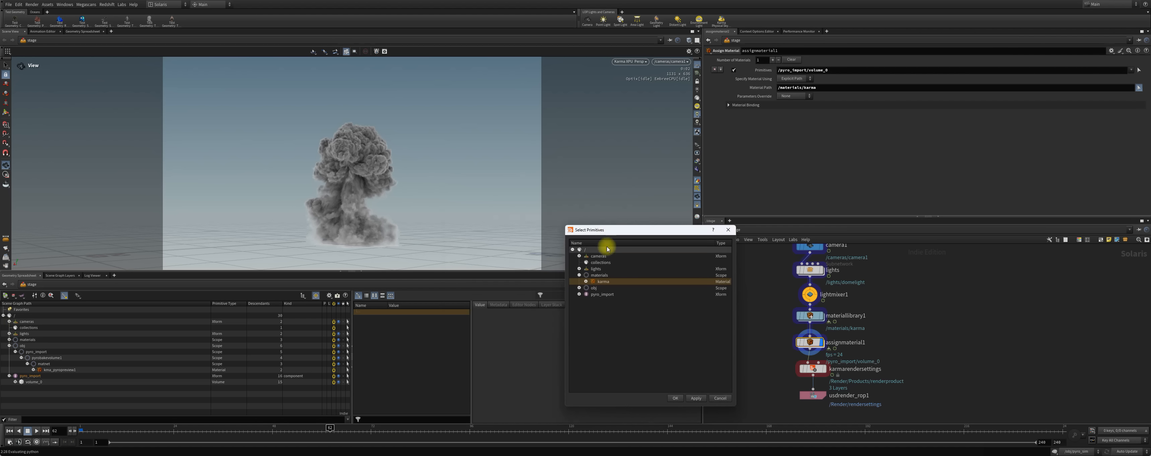
pyautogui.click(579, 274)
pyautogui.click(580, 274)
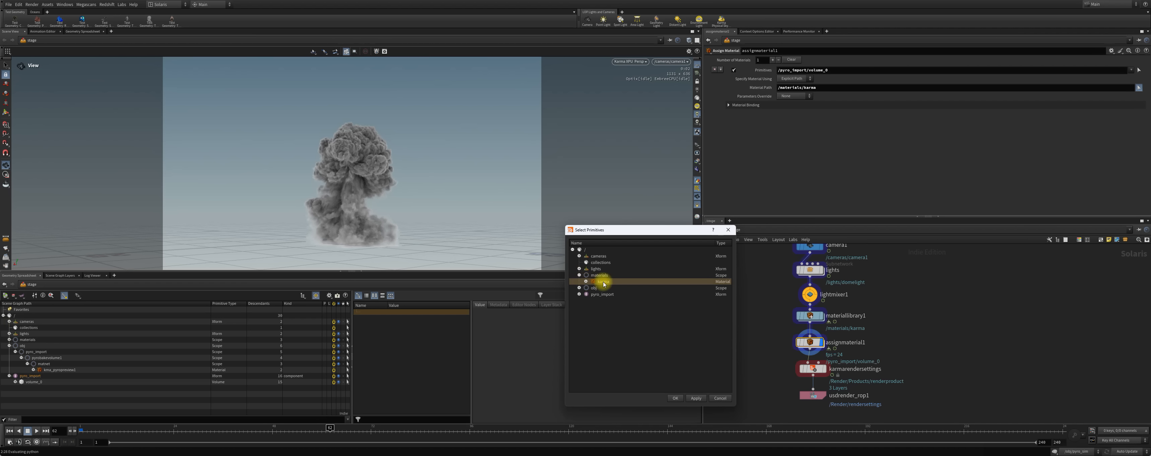
pyautogui.click(586, 281)
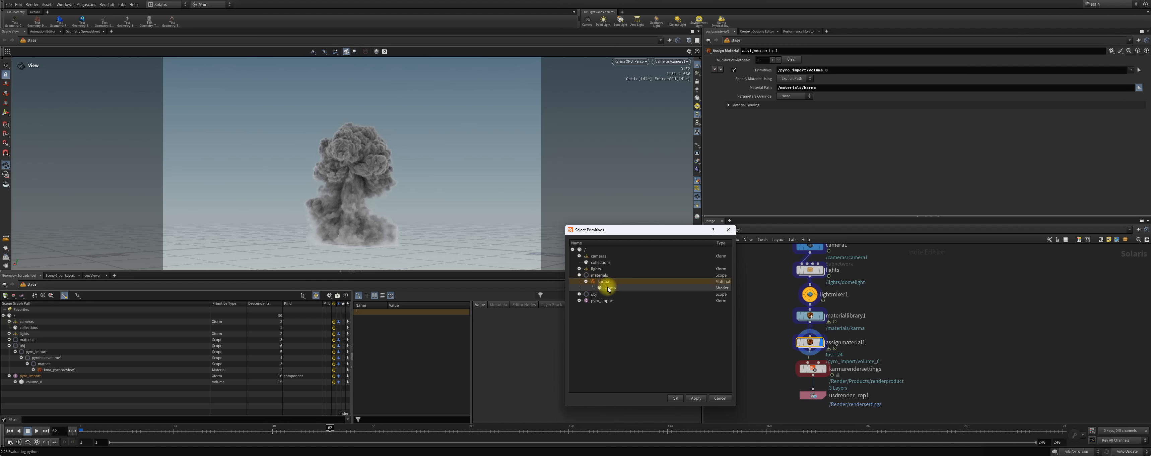
pyautogui.click(696, 398)
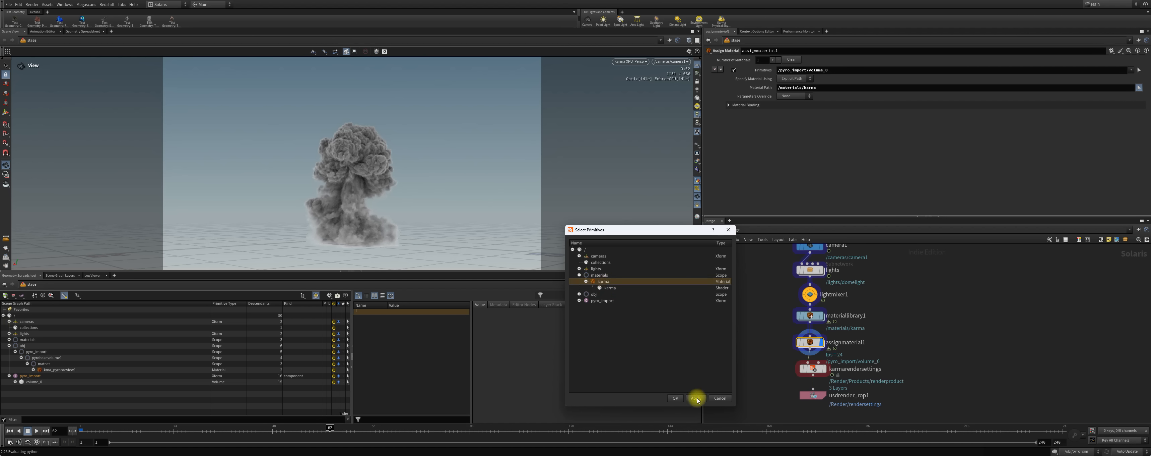
pyautogui.click(675, 397)
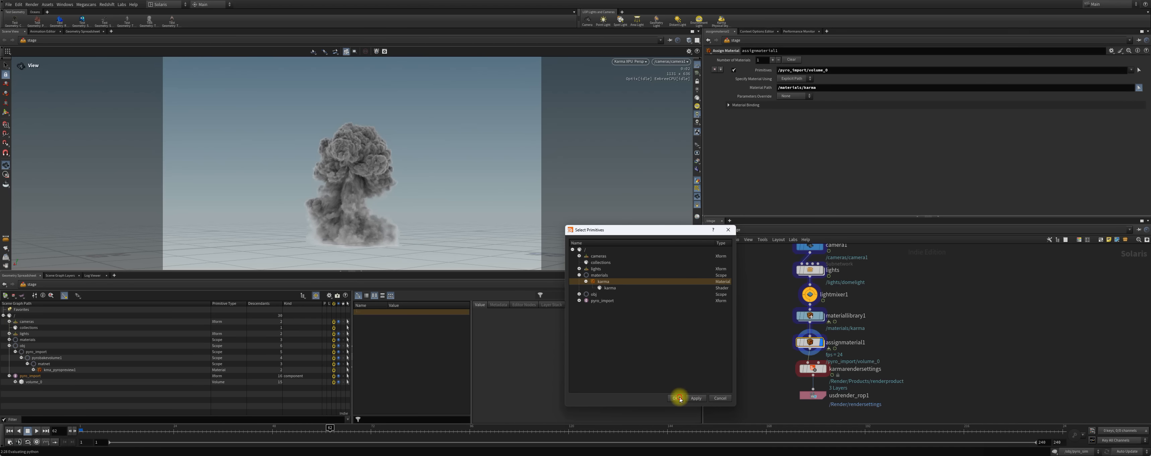
# Set the display back to karmarendersettings and recheck the assignmaterial1 node.
pyautogui.click(822, 370)
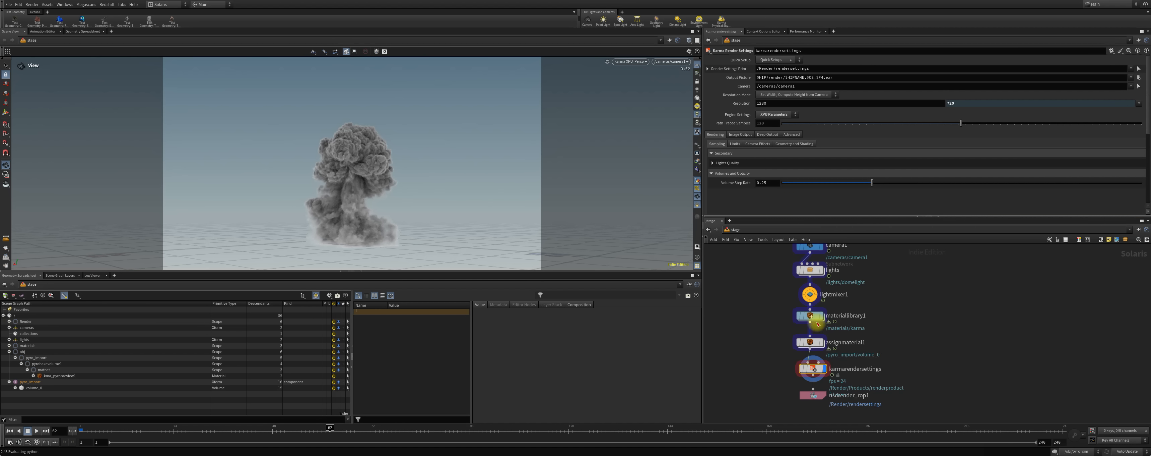
pyautogui.click(811, 343)
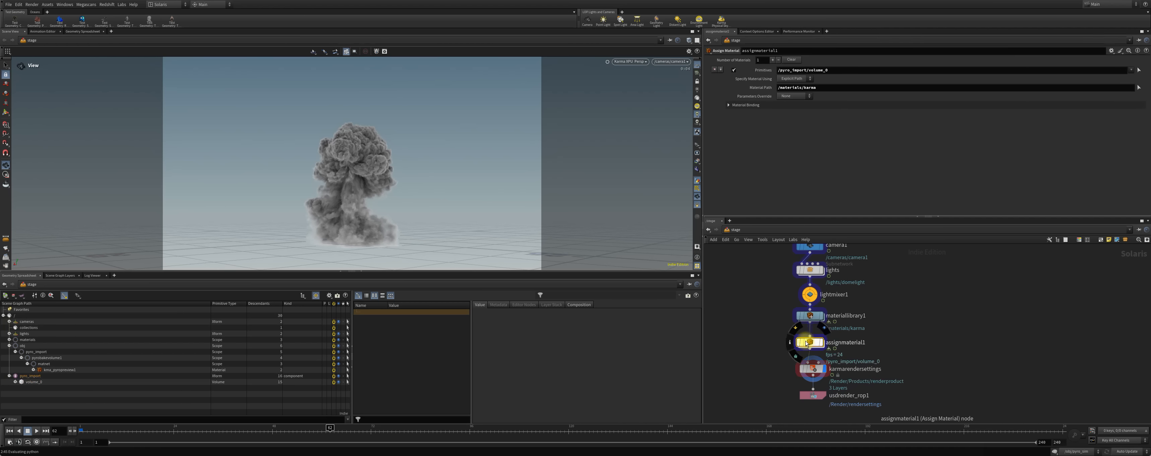
pyautogui.doubleClick(814, 343)
pyautogui.click(735, 230)
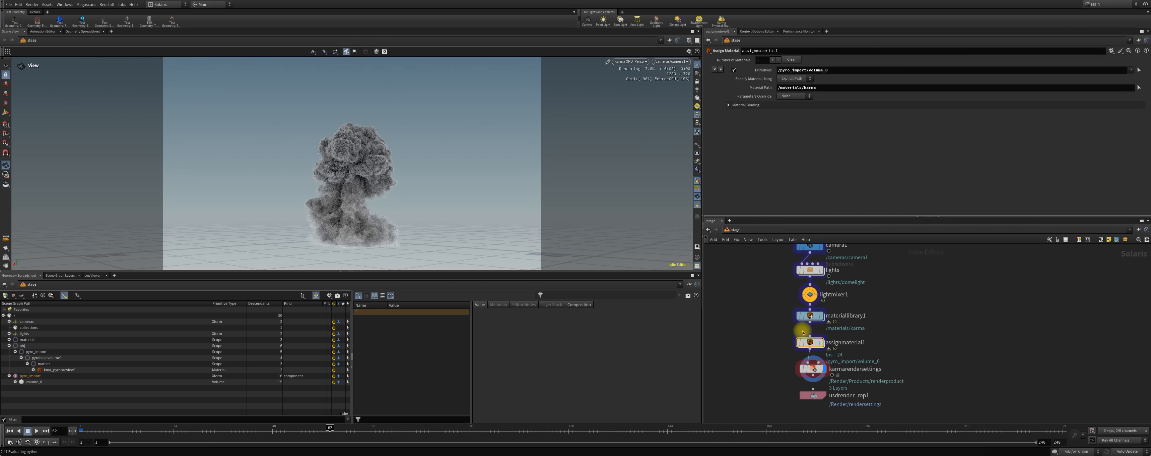
# In the karma shader of materiallibrary1, raise the fire Intensity Scale and set the smoke Density Scale to about 3.2.
pyautogui.doubleClick(815, 320)
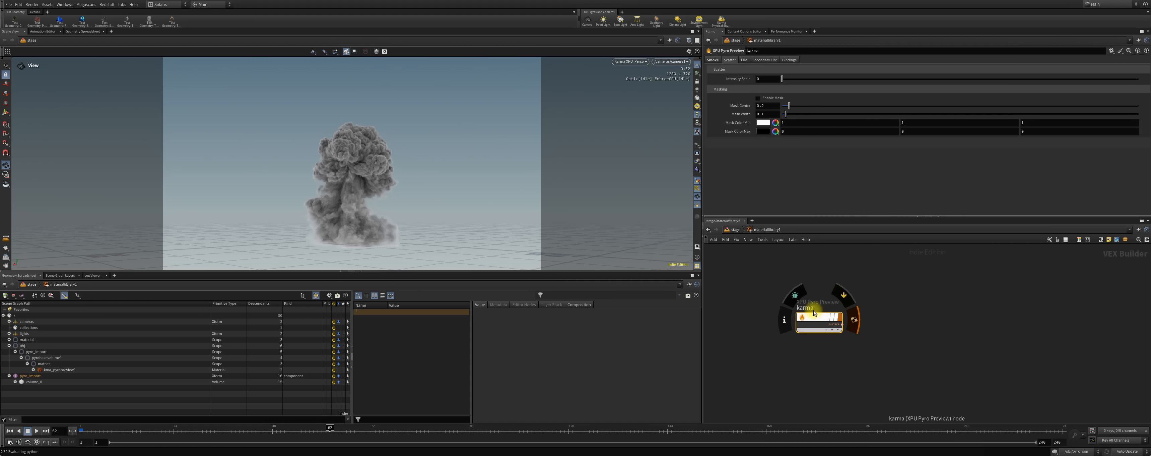
pyautogui.click(714, 60)
pyautogui.click(733, 60)
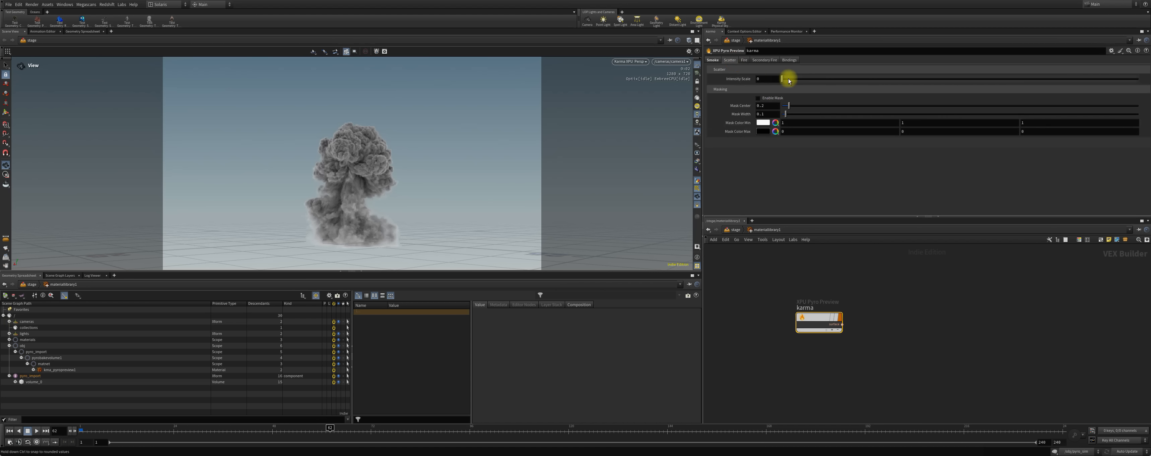
pyautogui.click(744, 60)
pyautogui.moveTo(771, 78); pyautogui.dragTo(897, 80)
pyautogui.click(730, 60)
pyautogui.click(712, 60)
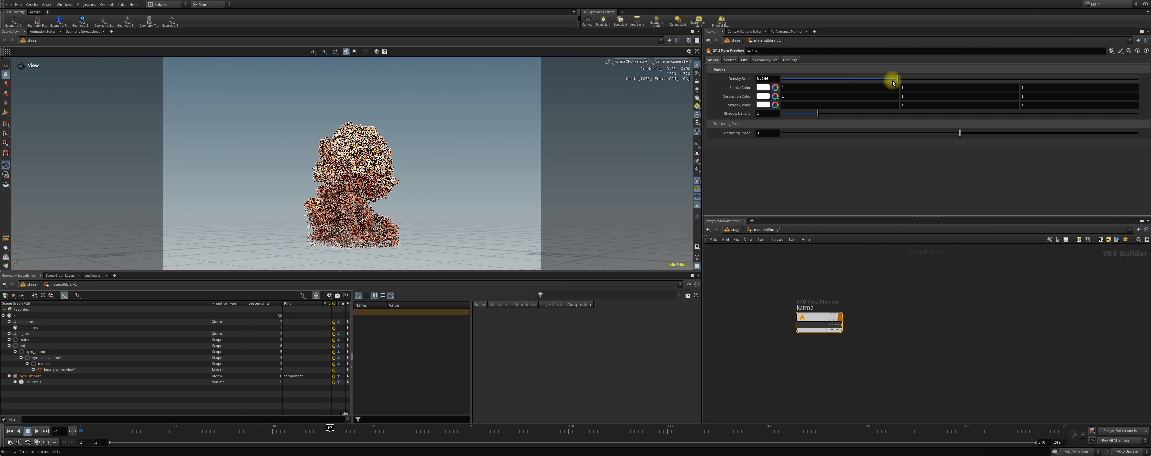
# Orbit around the explosion to inspect it and return to the camera1 view.
pyautogui.moveTo(356, 191); pyautogui.dragTo(400, 195)
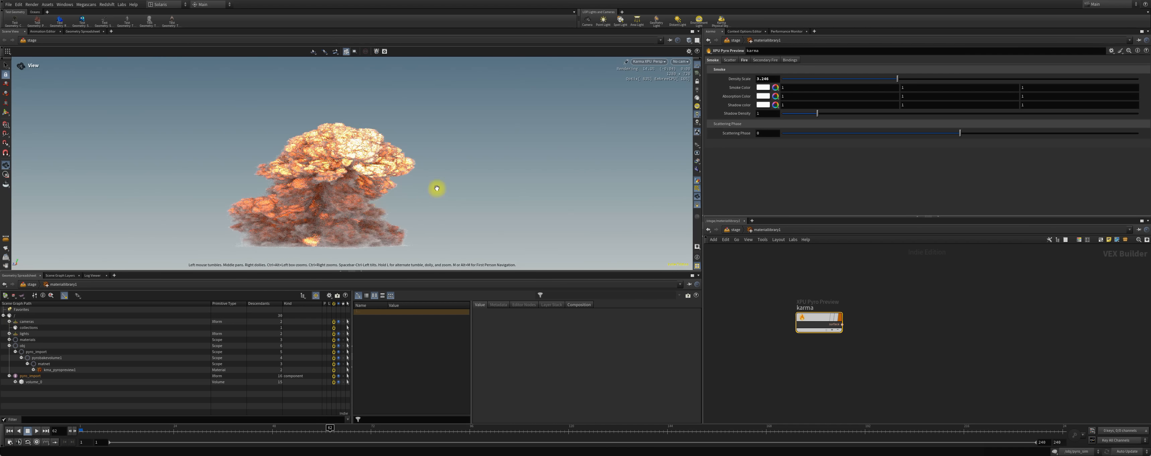
pyautogui.click(680, 61)
pyautogui.click(691, 76)
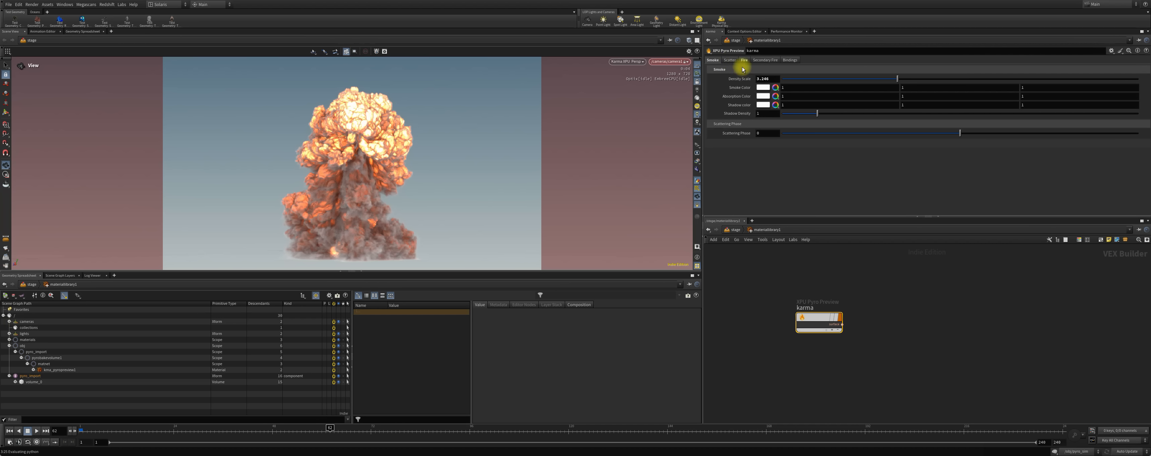
# Raise the scatter Intensity Scale of the karma shader slightly above zero.
pyautogui.click(729, 60)
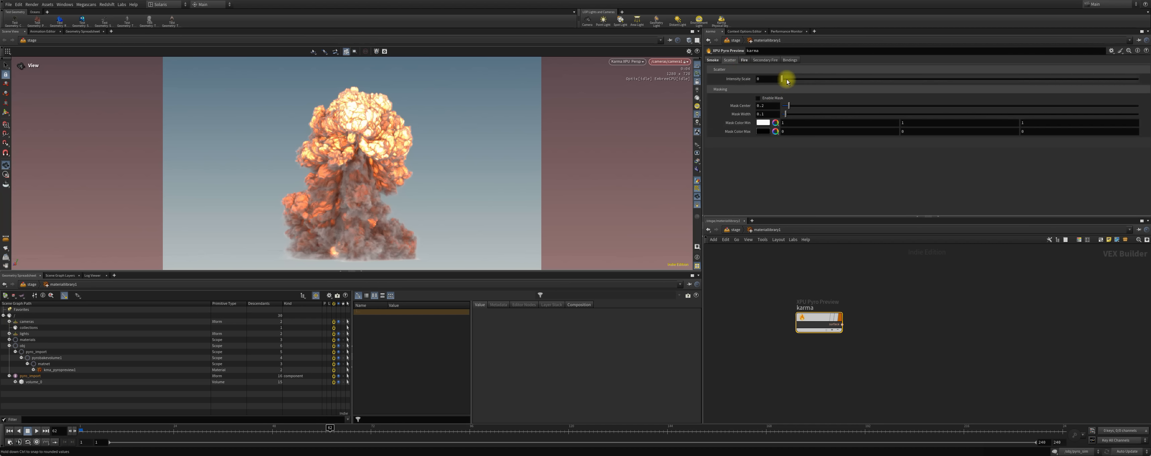
pyautogui.moveTo(787, 81); pyautogui.dragTo(789, 82)
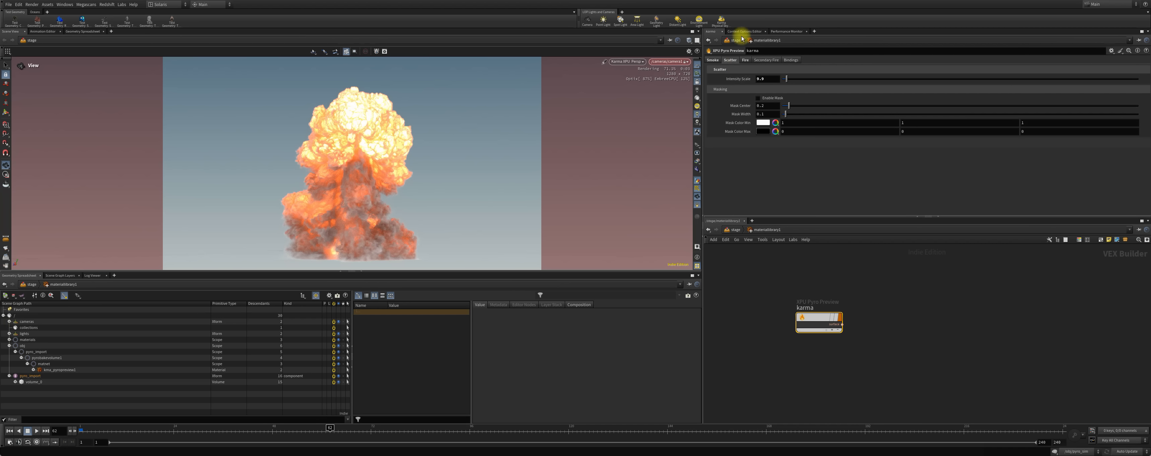
# Adjust the fire Intensity Scale and raise the smoke Density Scale to about 8.
pyautogui.click(745, 60)
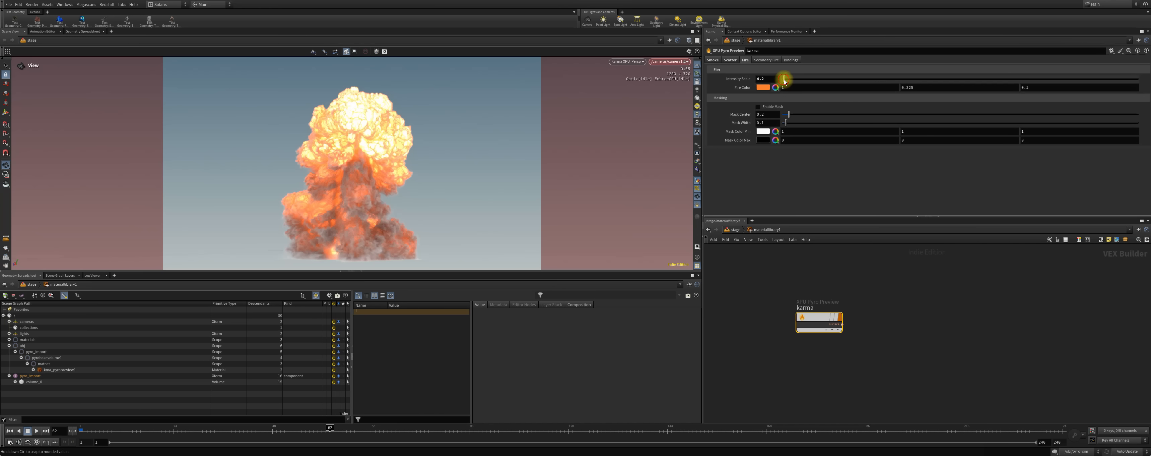
pyautogui.moveTo(785, 80); pyautogui.dragTo(1064, 72)
pyautogui.click(712, 60)
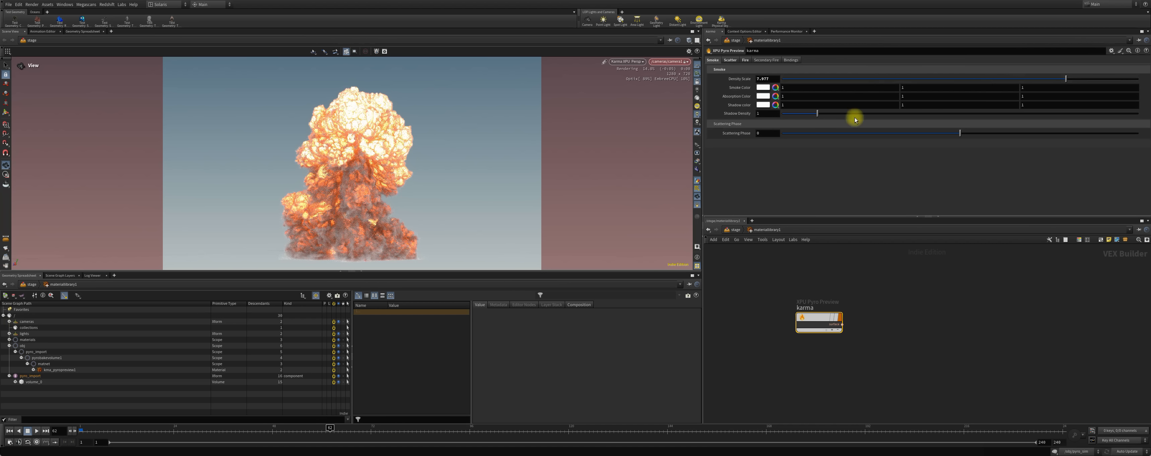
# Lower the fire Intensity Scale of the karma shader to about 4.2.
pyautogui.click(730, 60)
pyautogui.click(745, 60)
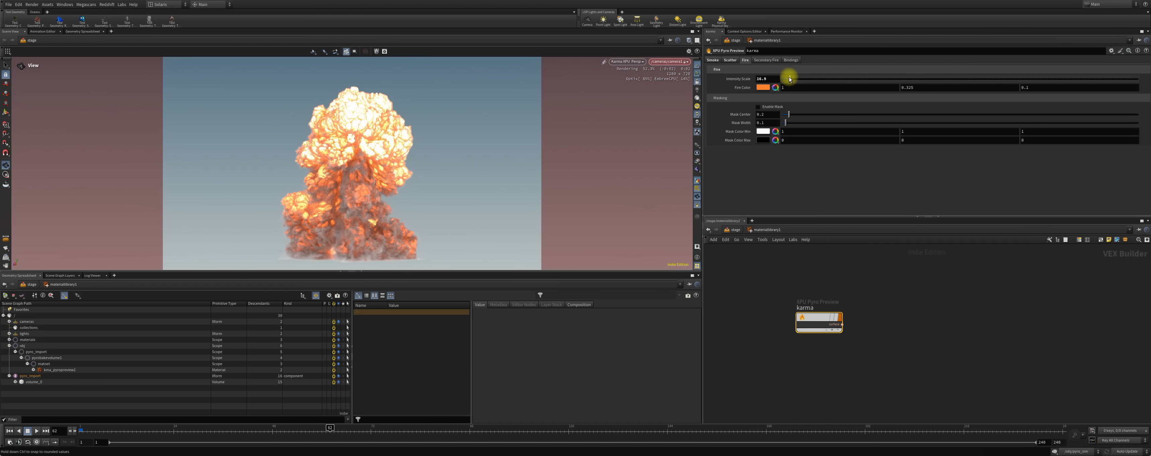
pyautogui.moveTo(787, 79); pyautogui.dragTo(784, 80)
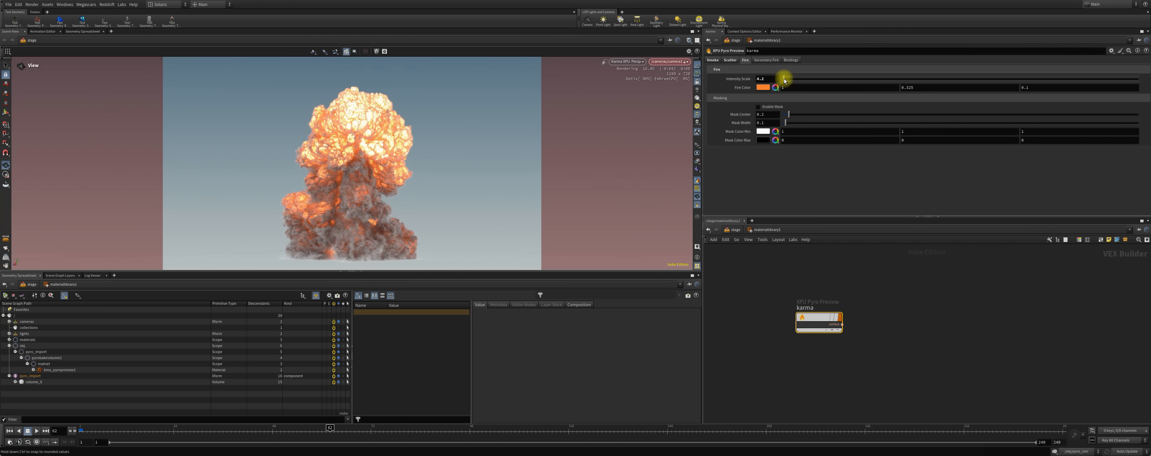
# Return to the stage network and move the material library, assign material, render settings and USD render nodes down, opening a gap in the chain.
pyautogui.click(731, 230)
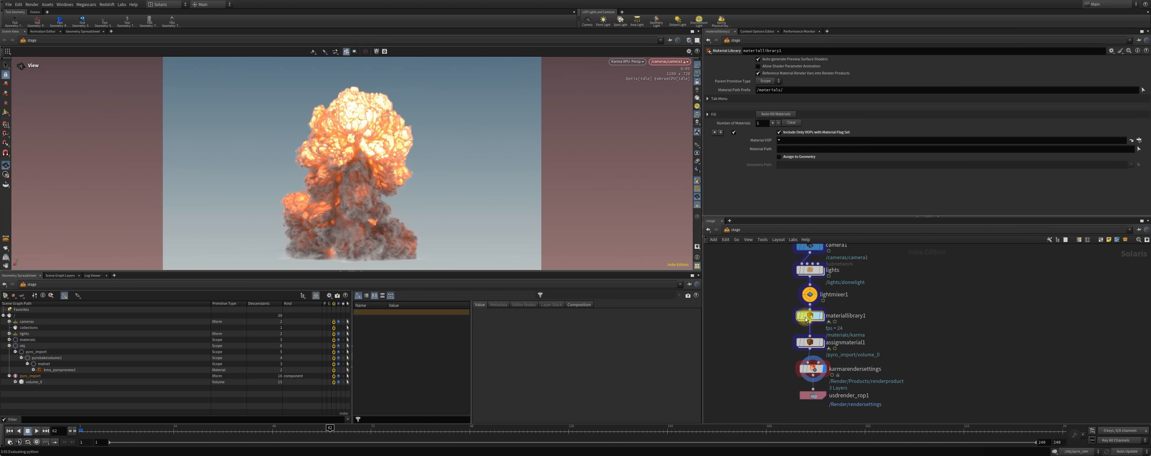
pyautogui.click(810, 295)
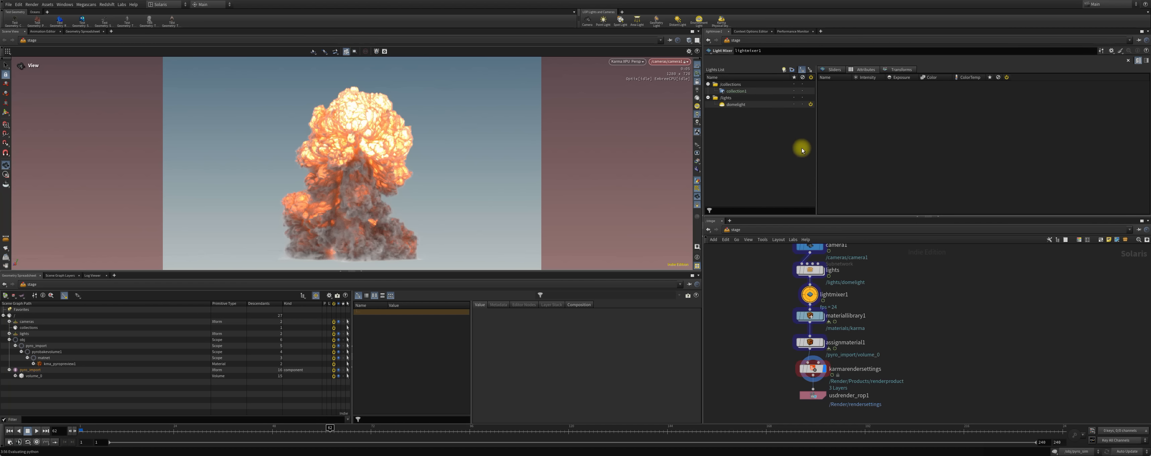
pyautogui.moveTo(781, 306); pyautogui.dragTo(840, 441)
pyautogui.moveTo(802, 402); pyautogui.dragTo(743, 329, button='middle')
pyautogui.moveTo(751, 323); pyautogui.dragTo(760, 405)
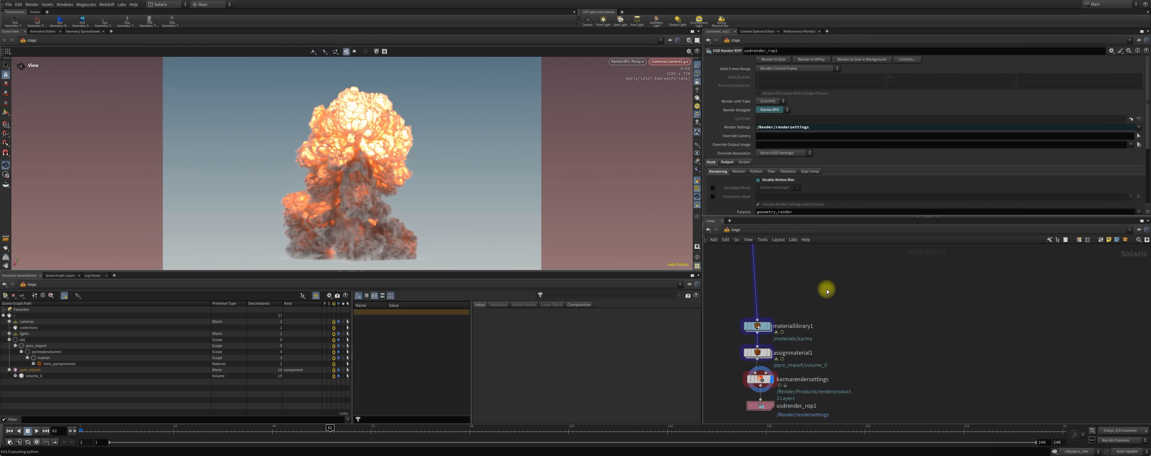
# Add a Karma Sky Dome Light and insert it into the node chain just above materiallibrary1.
pyautogui.press('Tab')
pyautogui.write('k')
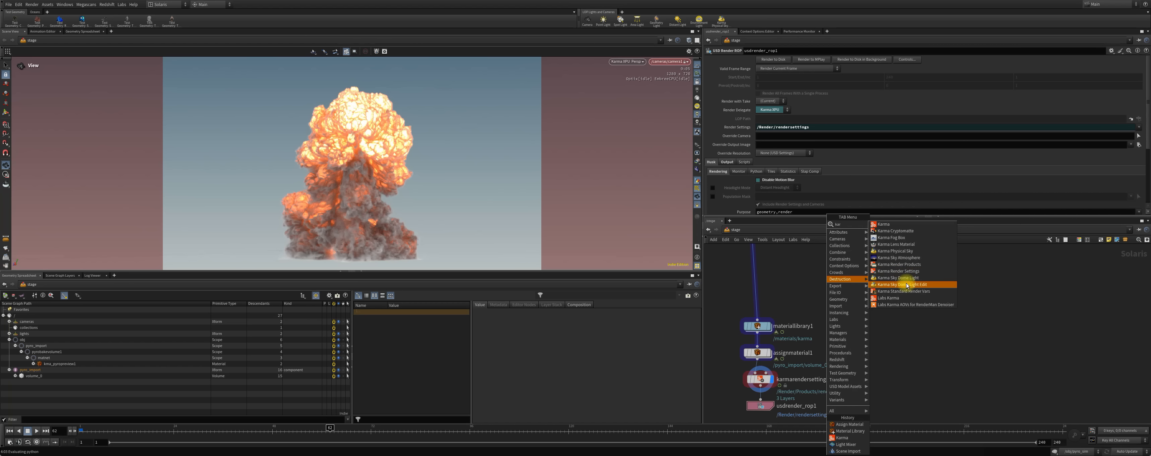
pyautogui.click(898, 277)
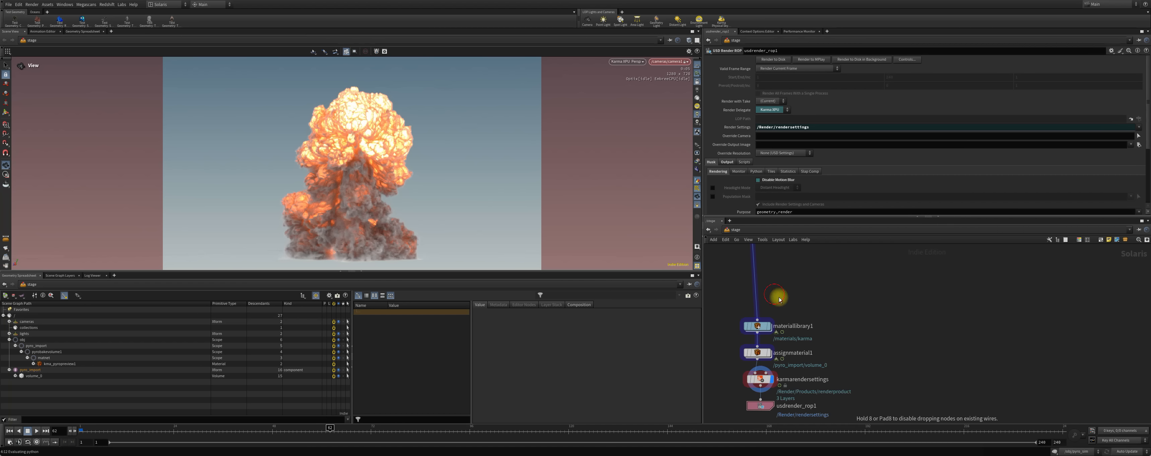
pyautogui.click(781, 300)
pyautogui.moveTo(781, 300); pyautogui.dragTo(754, 297)
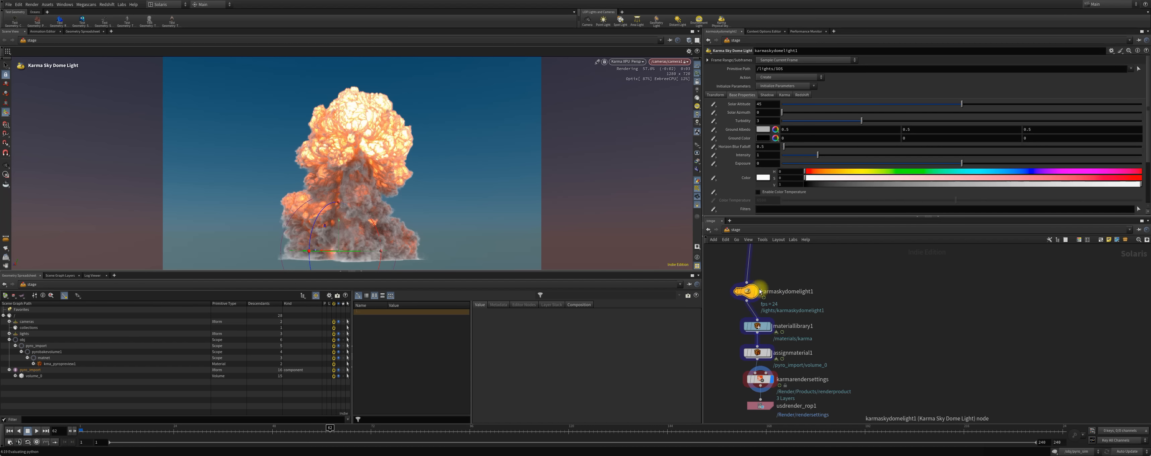
pyautogui.moveTo(747, 291); pyautogui.dragTo(753, 292)
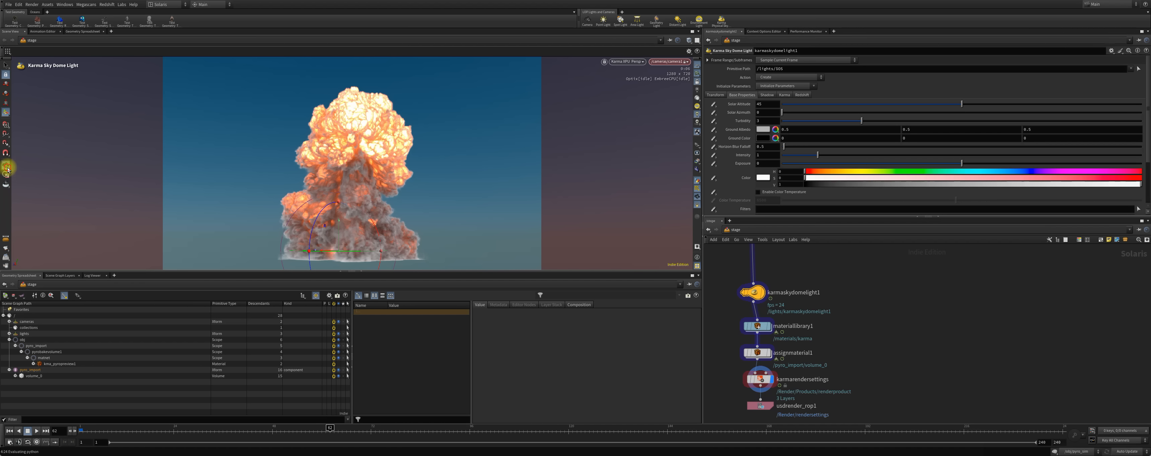
# Reframe the explosion and review the parameters of the Karma render settings, USD render ROP and sky dome light nodes.
pyautogui.click(7, 167)
pyautogui.moveTo(337, 193)
pyautogui.mouseDown()
pyautogui.moveTo(398, 193)
pyautogui.moveTo(397, 239)
pyautogui.moveTo(411, 188)
pyautogui.moveTo(334, 198)
pyautogui.mouseUp()
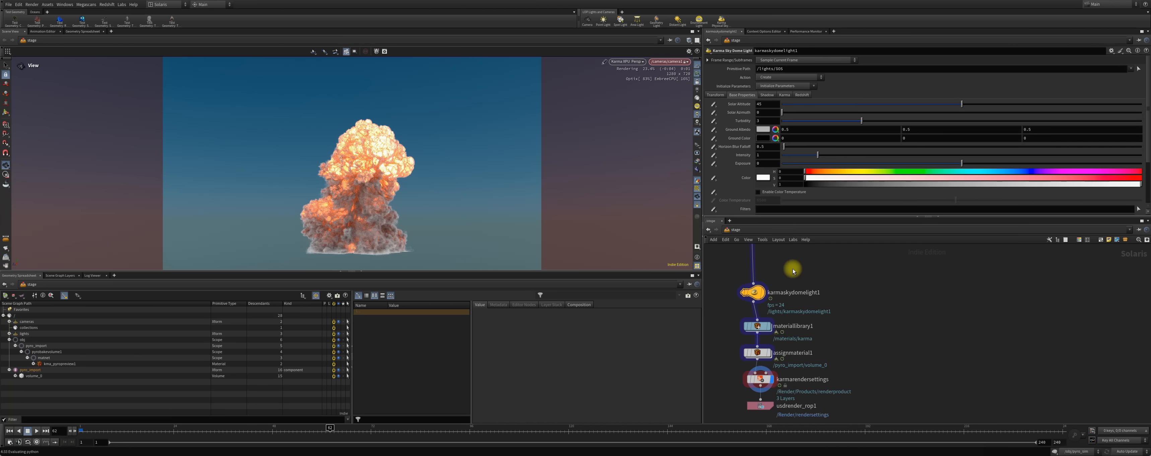
pyautogui.click(758, 380)
pyautogui.click(767, 383)
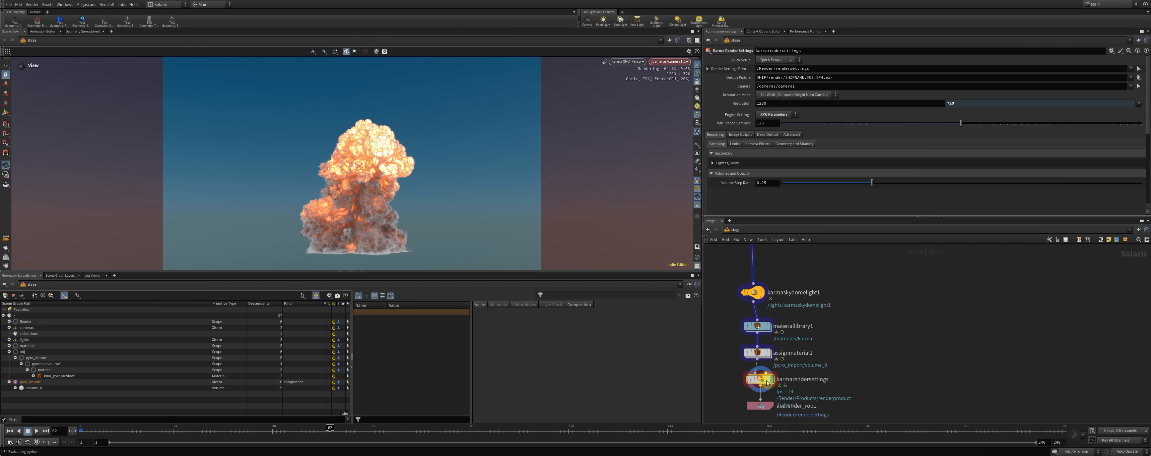
pyautogui.click(760, 405)
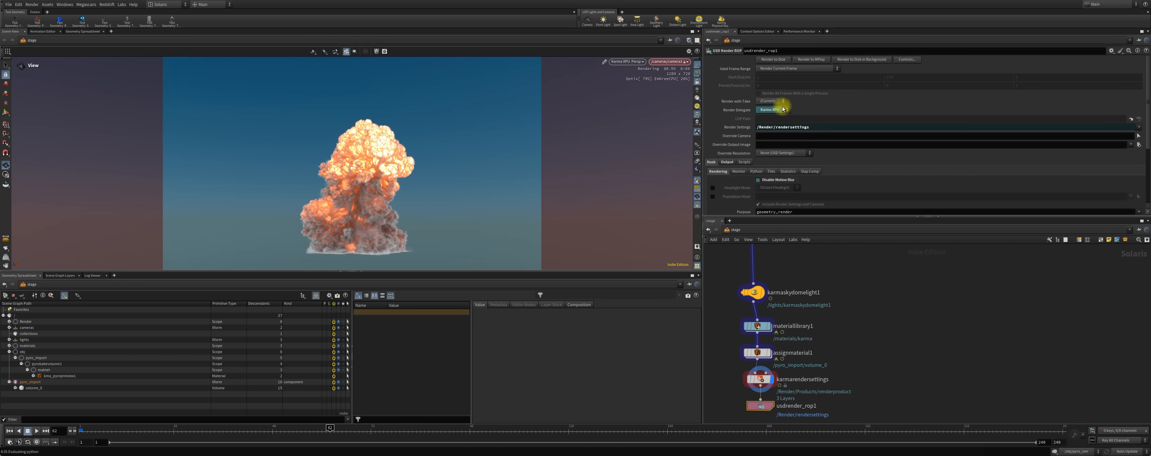
pyautogui.click(763, 383)
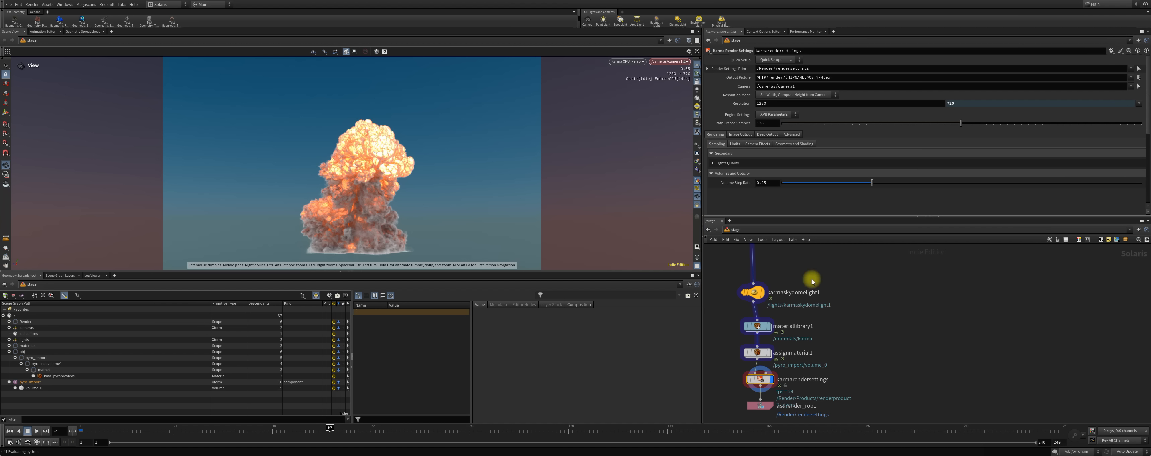
pyautogui.click(755, 294)
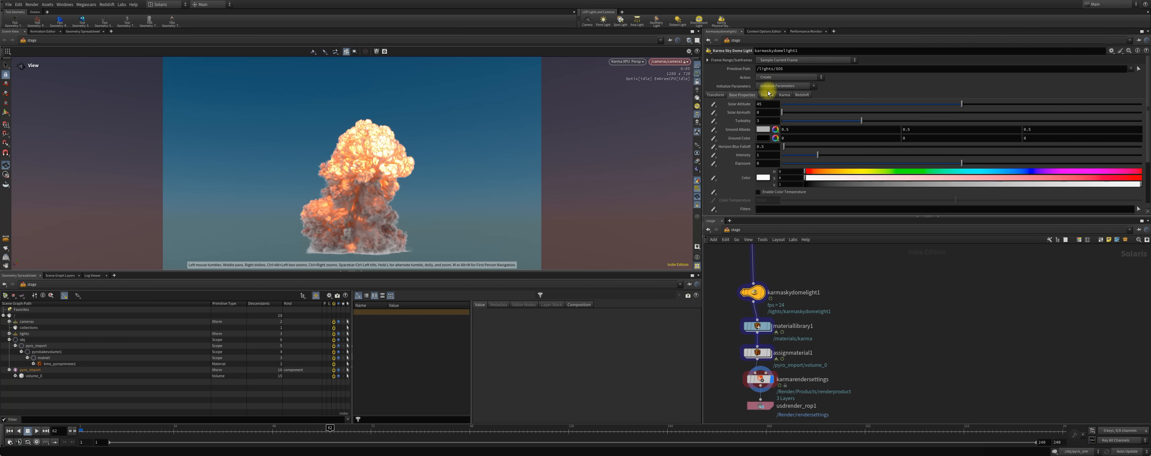
pyautogui.scroll(-3, 764, 162)
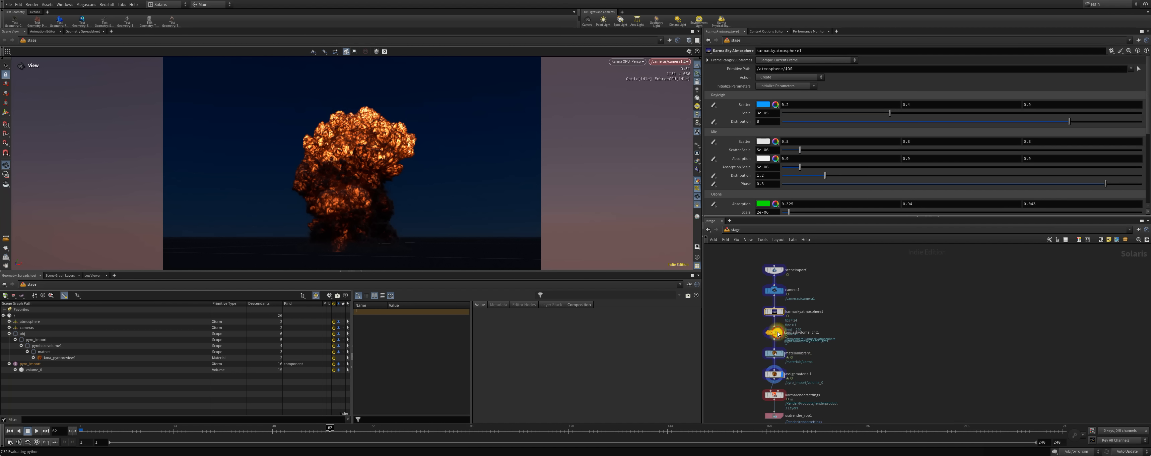
# Reposition the sky dome light node between the sky atmosphere and material library nodes.
pyautogui.moveTo(777, 334); pyautogui.dragTo(740, 332)
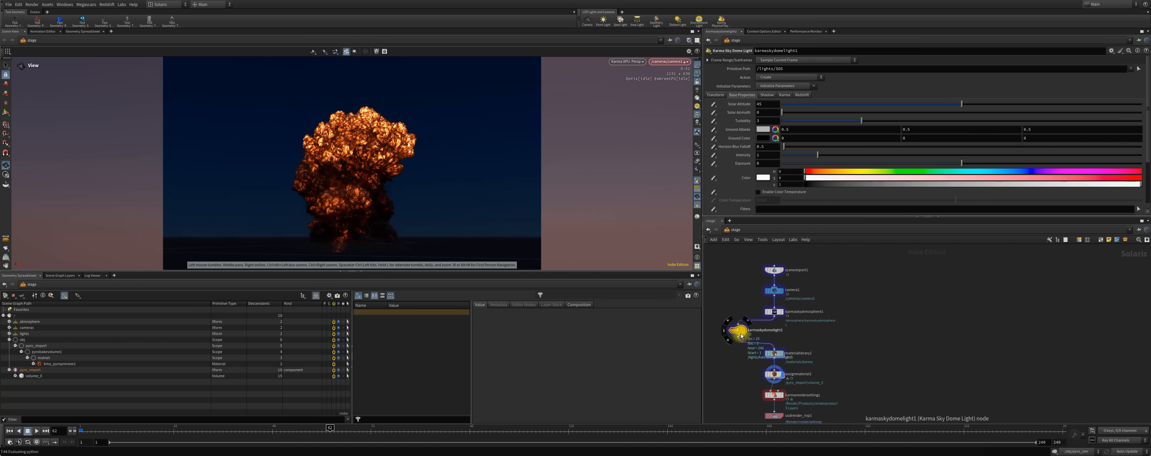
pyautogui.moveTo(742, 334); pyautogui.dragTo(763, 322)
# Set the karma shader's scatter Intensity Scale to 57.1 and enable its scatter mask.
pyautogui.doubleClick(774, 355)
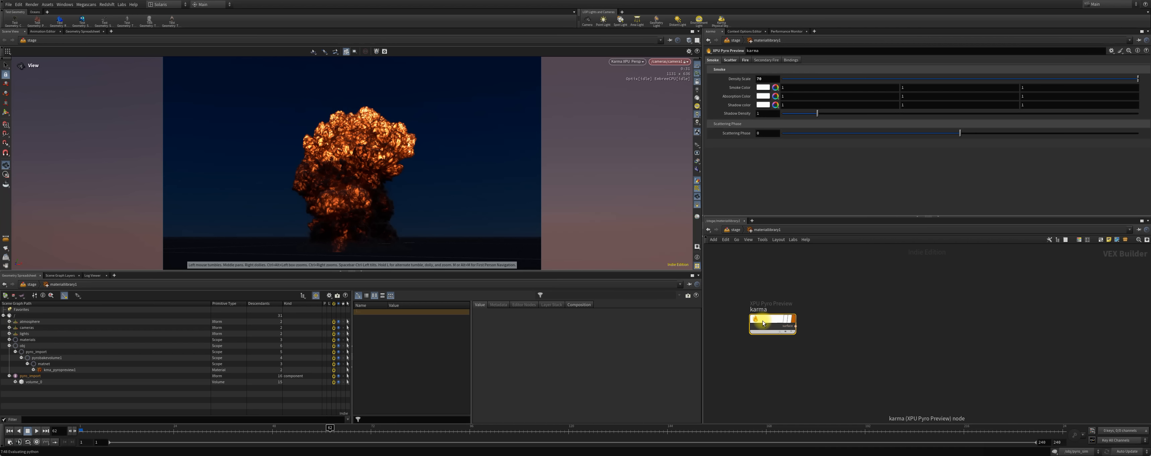
pyautogui.click(730, 60)
pyautogui.moveTo(788, 84); pyautogui.dragTo(823, 81)
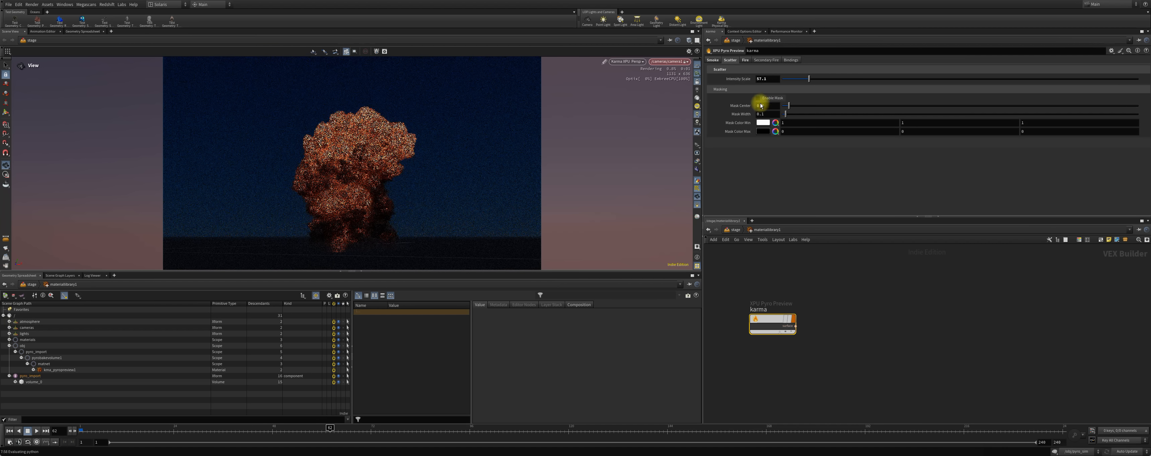
pyautogui.click(759, 98)
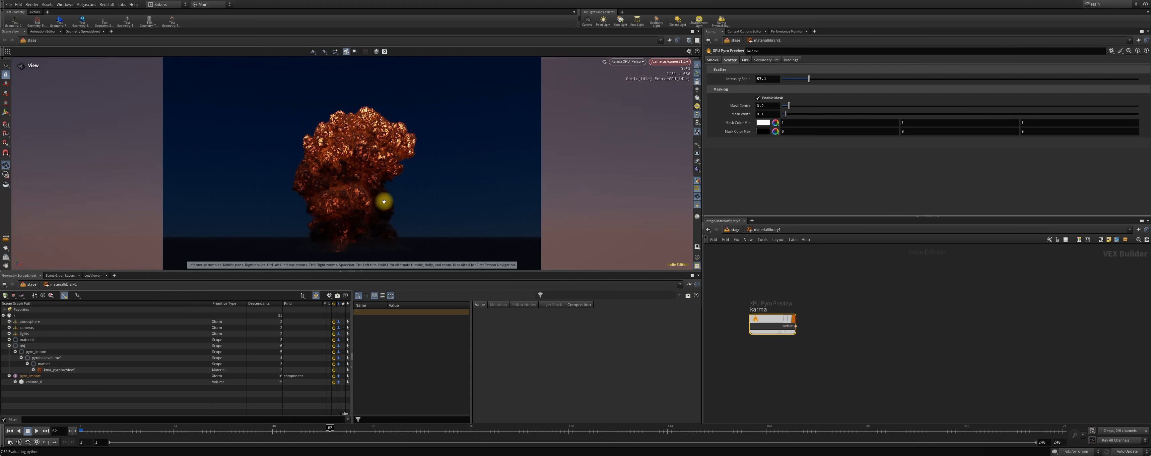
pyautogui.moveTo(380, 198); pyautogui.dragTo(308, 192)
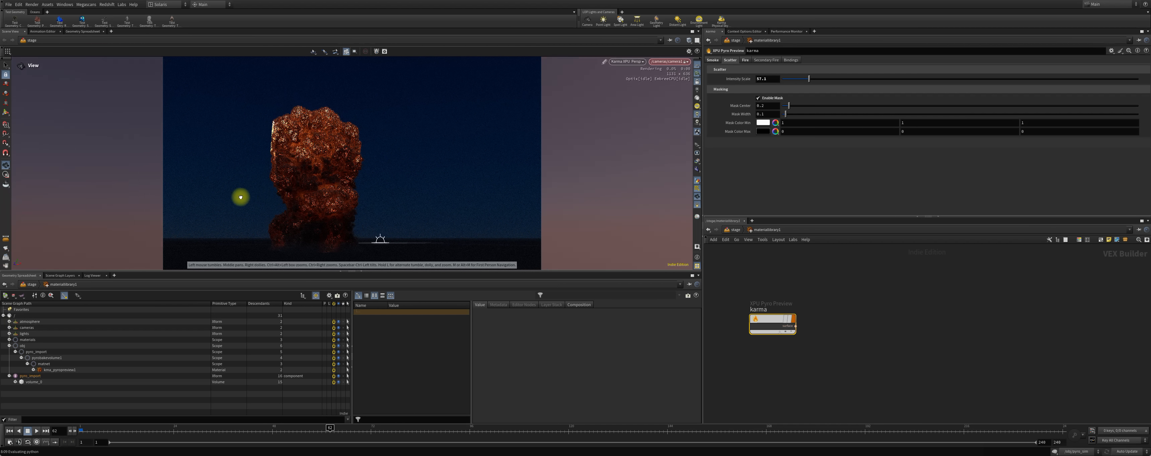
pyautogui.moveTo(283, 193); pyautogui.dragTo(345, 211)
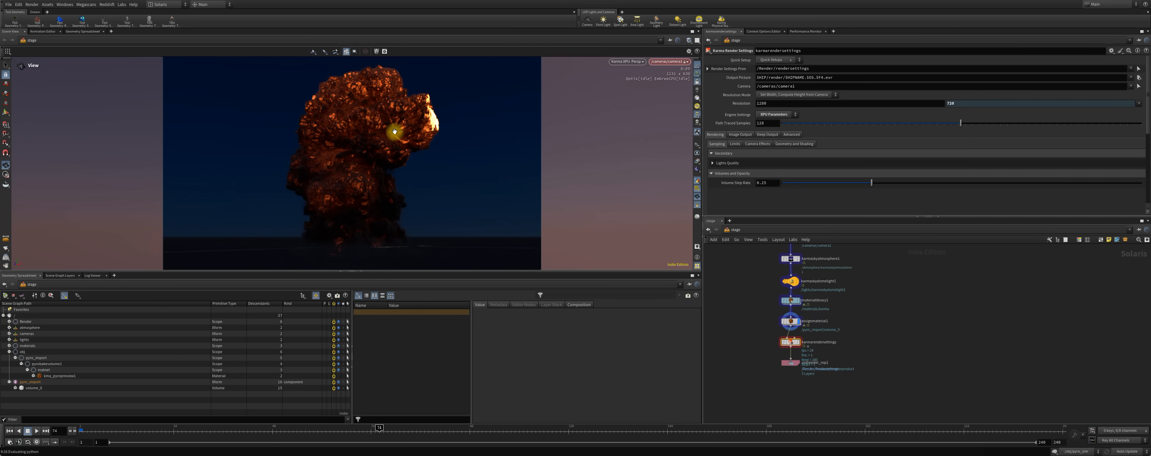
# Set the Solar Altitude of the Karma sky dome light to 90.
pyautogui.moveTo(878, 285); pyautogui.dragTo(861, 325, button='middle')
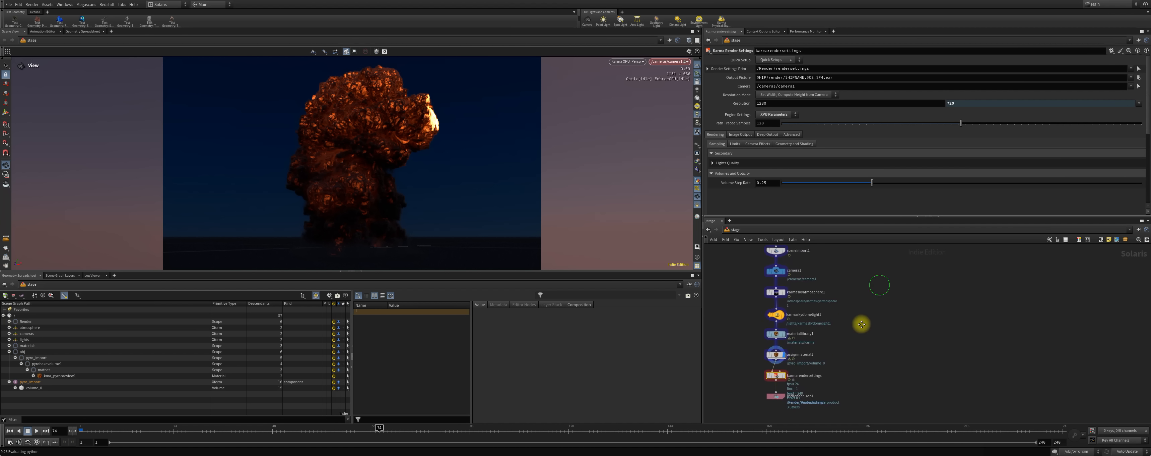
pyautogui.click(773, 320)
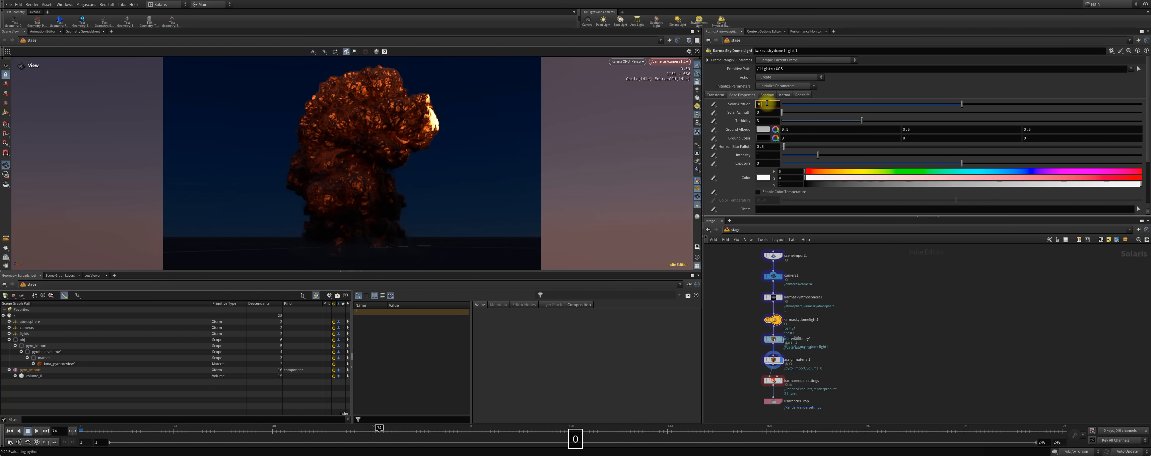
pyautogui.click(767, 103)
pyautogui.write('90')
pyautogui.press('Return')
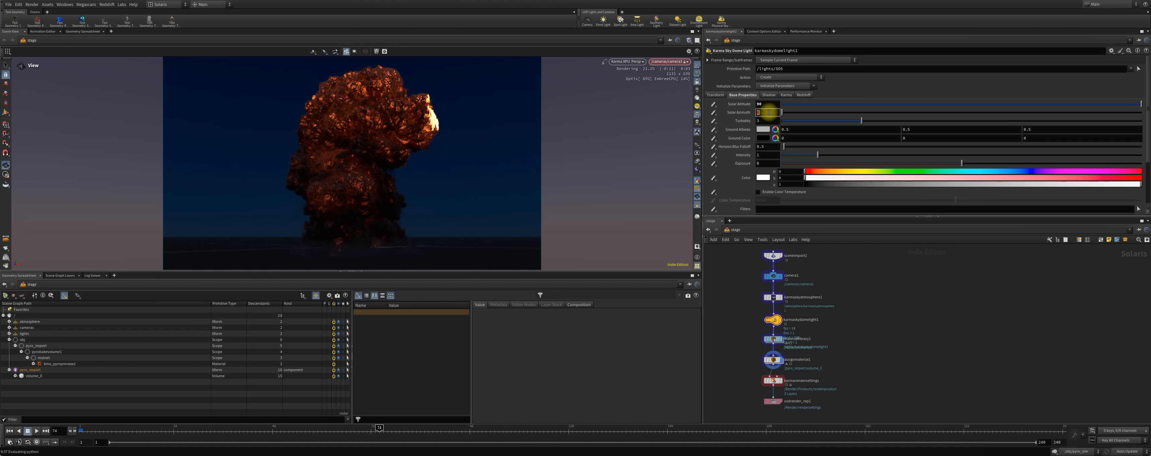
# Set the sky dome light's Solar Azimuth to 50, Turbidity to 1 and Intensity to 5.
pyautogui.click(768, 112)
pyautogui.write('50')
pyautogui.press('Return')
pyautogui.write('1')
pyautogui.press('Return')
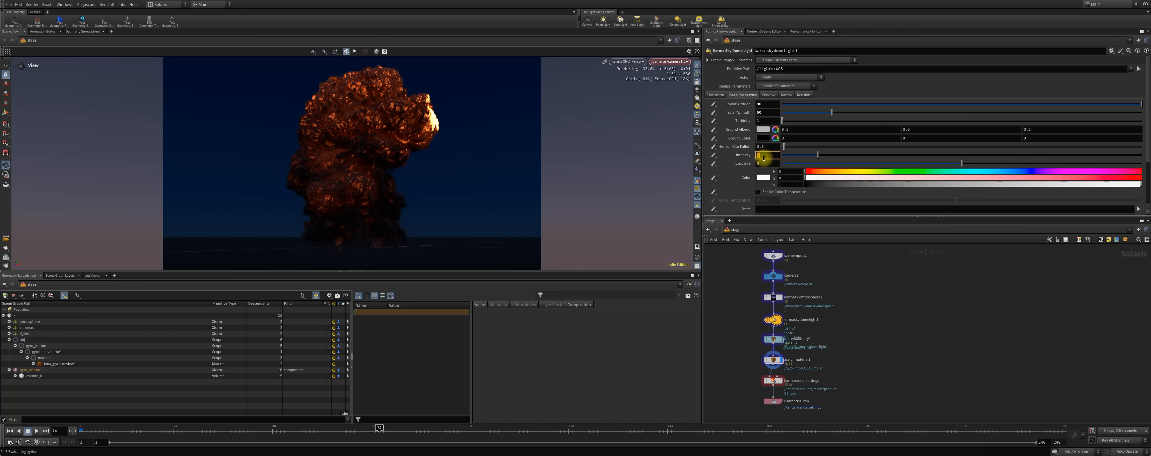
pyautogui.write('5')
pyautogui.press('Return')
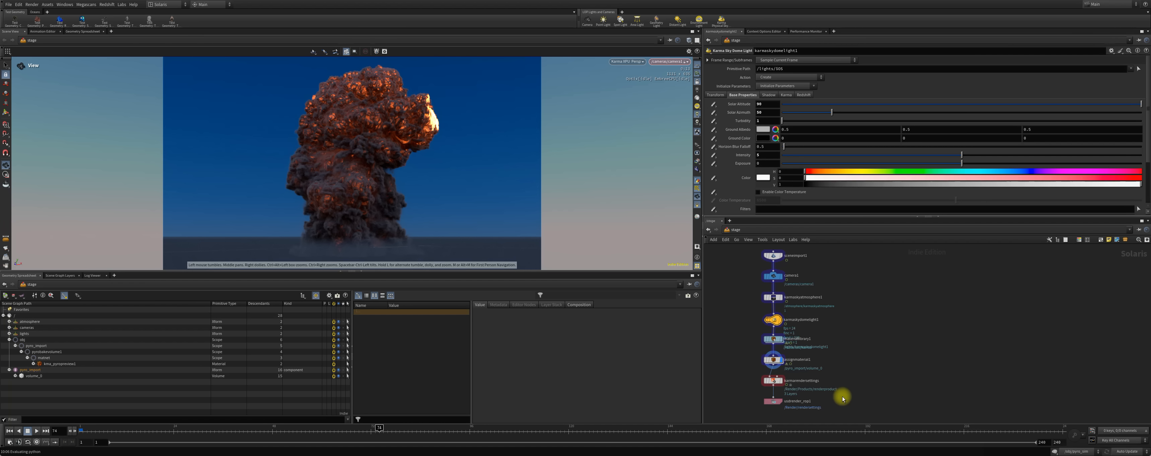
# Move the material library and all nodes after it further down, making room below the sky dome light.
pyautogui.moveTo(742, 330); pyautogui.dragTo(803, 422)
pyautogui.moveTo(842, 386); pyautogui.dragTo(841, 275, button='middle')
pyautogui.scroll(-1, 772, 293)
pyautogui.moveTo(772, 293); pyautogui.dragTo(772, 342)
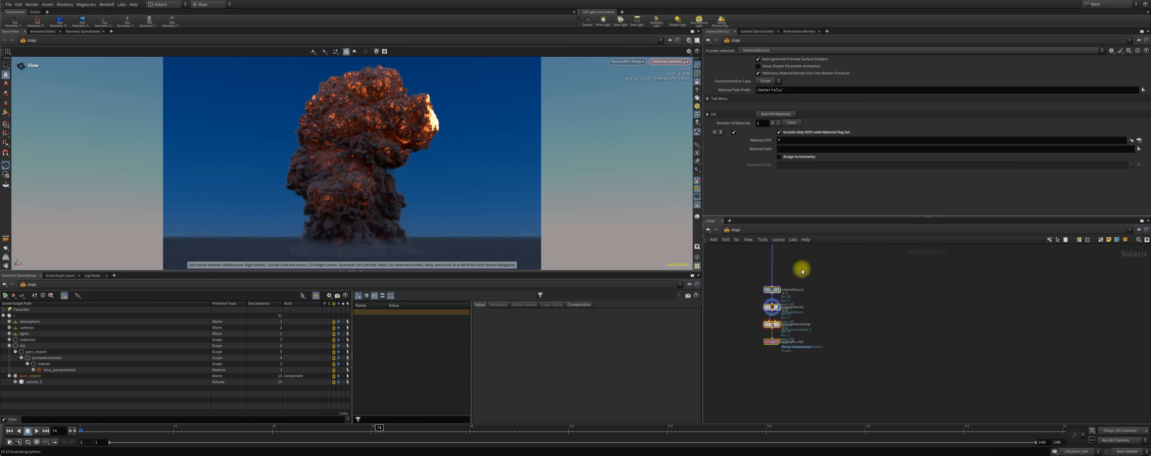
pyautogui.click(802, 271)
pyautogui.moveTo(803, 270); pyautogui.dragTo(778, 333, button='middle')
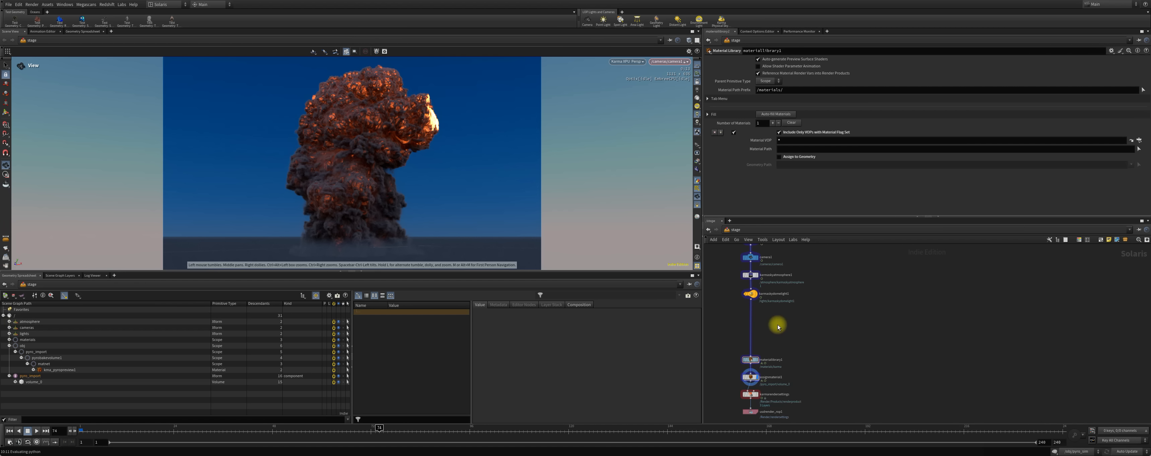
# Add a Dome Light node in the gap between the sky dome light and the material library.
pyautogui.press('Tab')
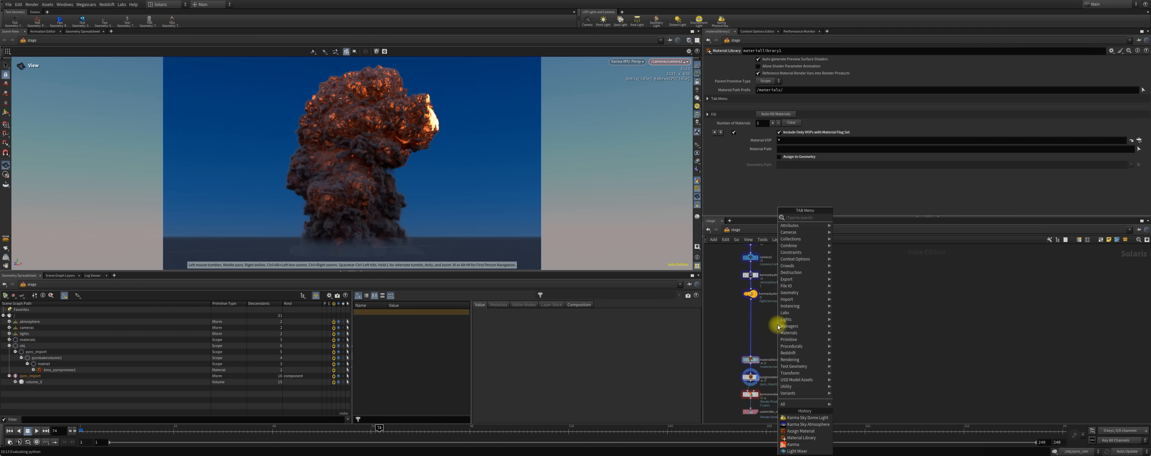
pyautogui.write('dome')
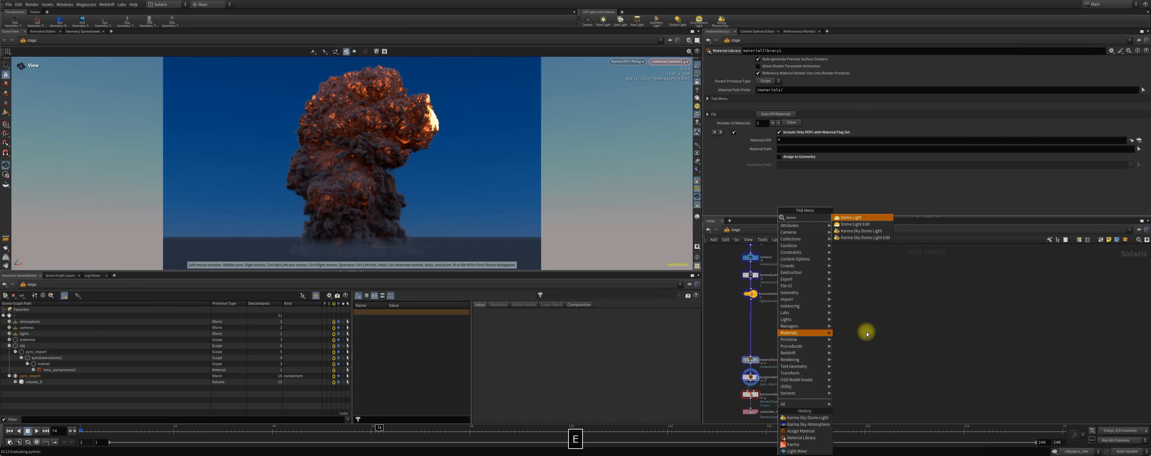
pyautogui.click(866, 217)
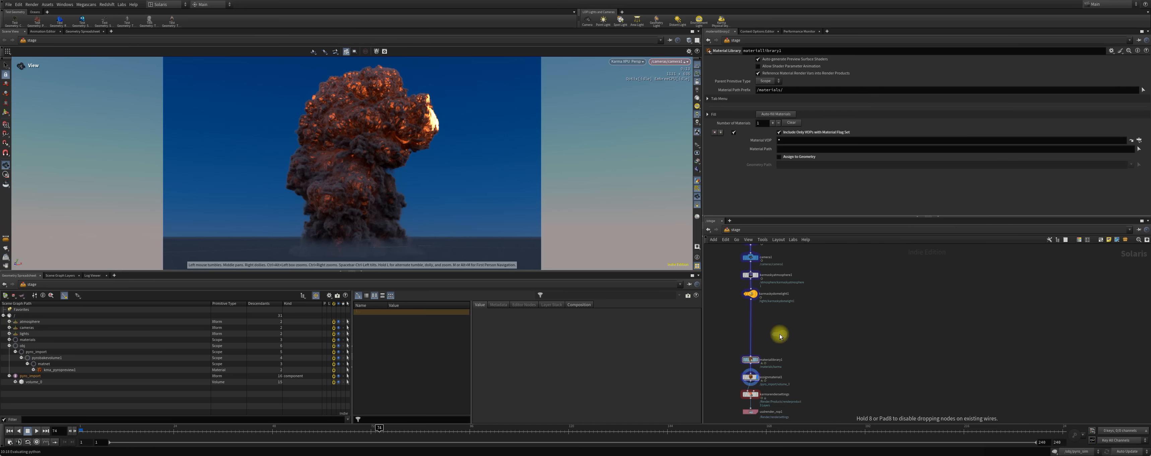
pyautogui.click(776, 330)
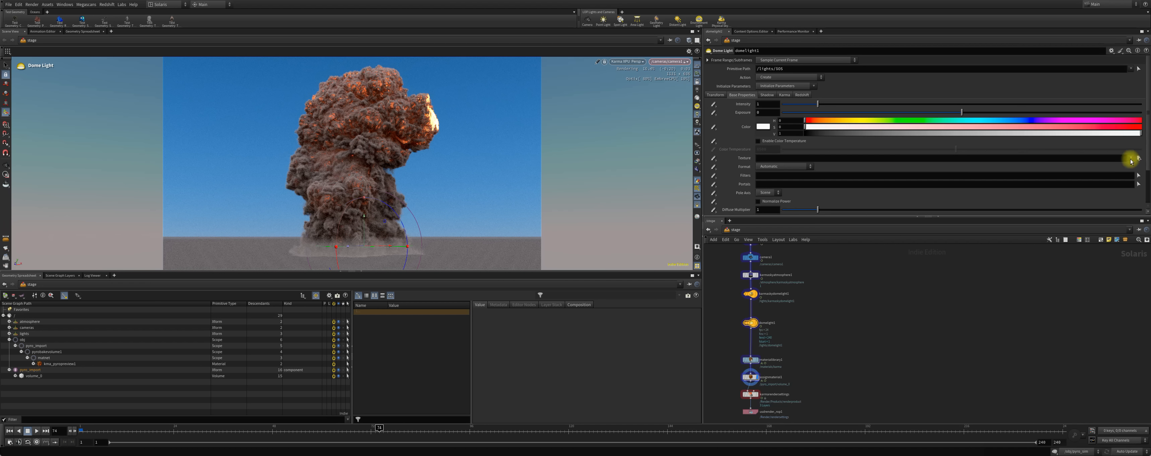
# Load the workshop_4k.exr HDRI as the new dome light's texture and reframe the explosion.
pyautogui.click(1139, 158)
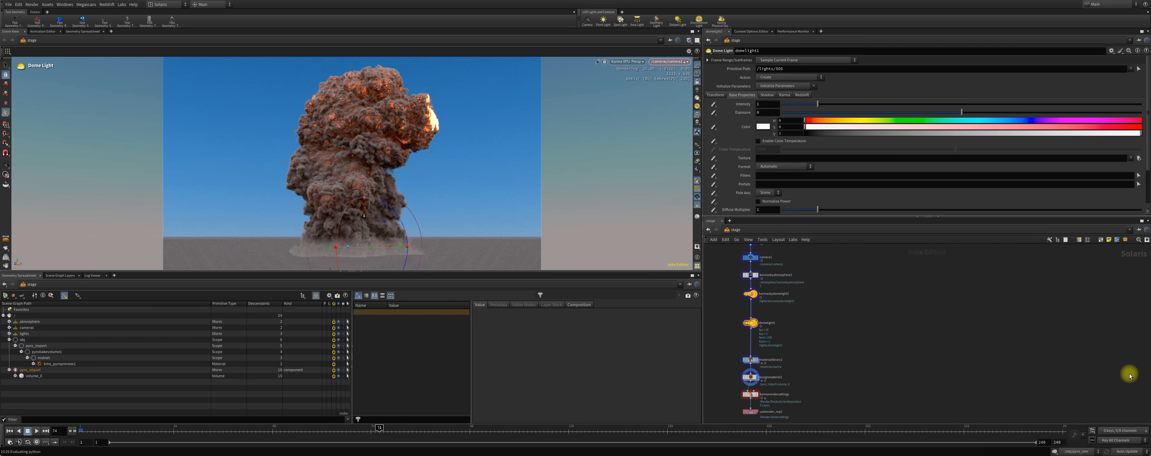
pyautogui.click(1110, 448)
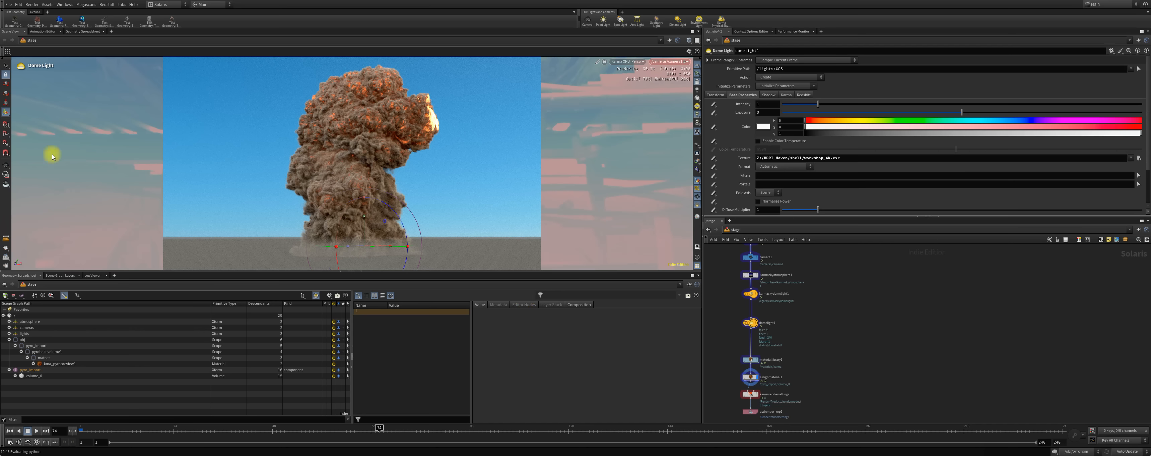
pyautogui.click(6, 165)
pyautogui.moveTo(329, 185)
pyautogui.mouseDown()
pyautogui.moveTo(452, 190)
pyautogui.moveTo(326, 192)
pyautogui.moveTo(329, 180)
pyautogui.mouseUp()
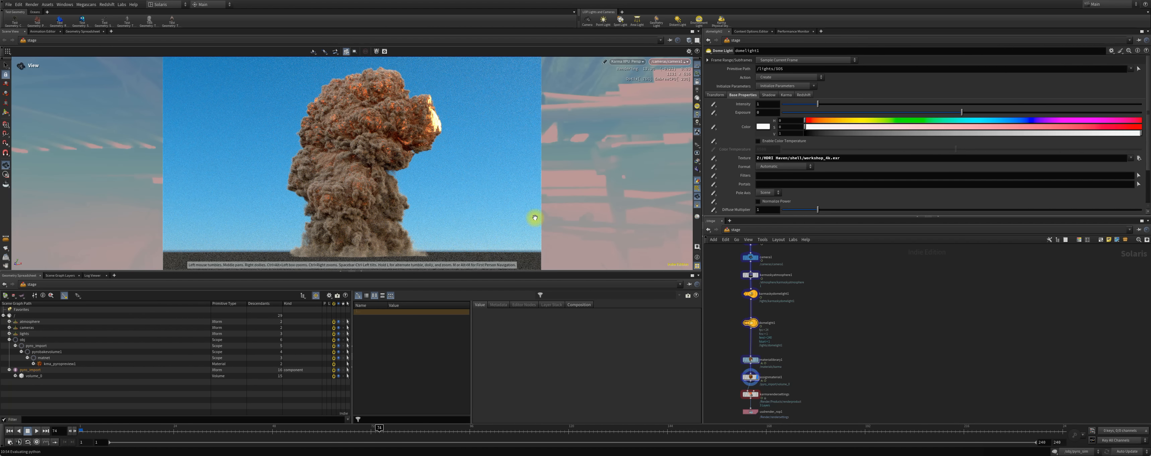
# Move the Karma render settings and USD render ROP nodes further down, spacing them out below the assign material node.
pyautogui.scroll(4, 791, 262)
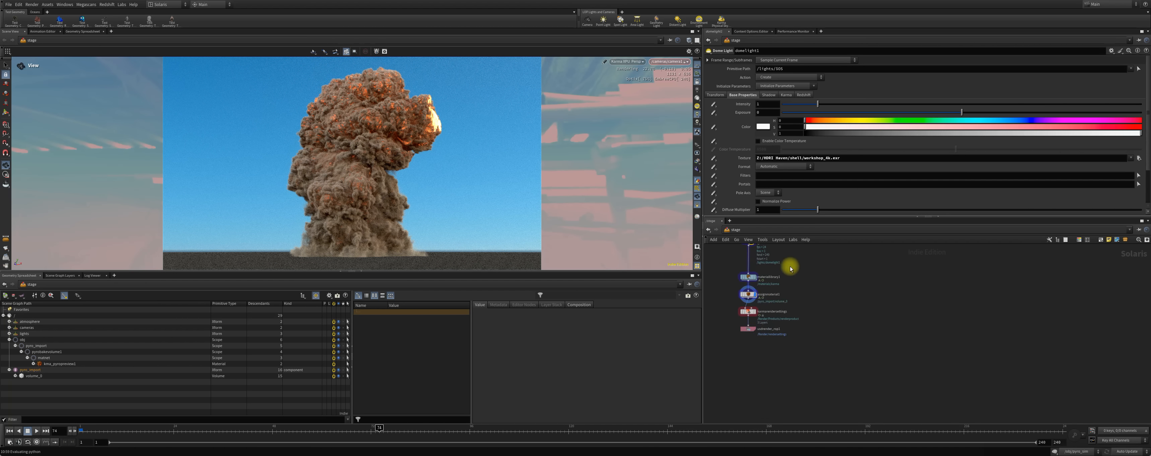
pyautogui.scroll(1, 784, 283)
pyautogui.moveTo(785, 284); pyautogui.dragTo(909, 283, button='middle')
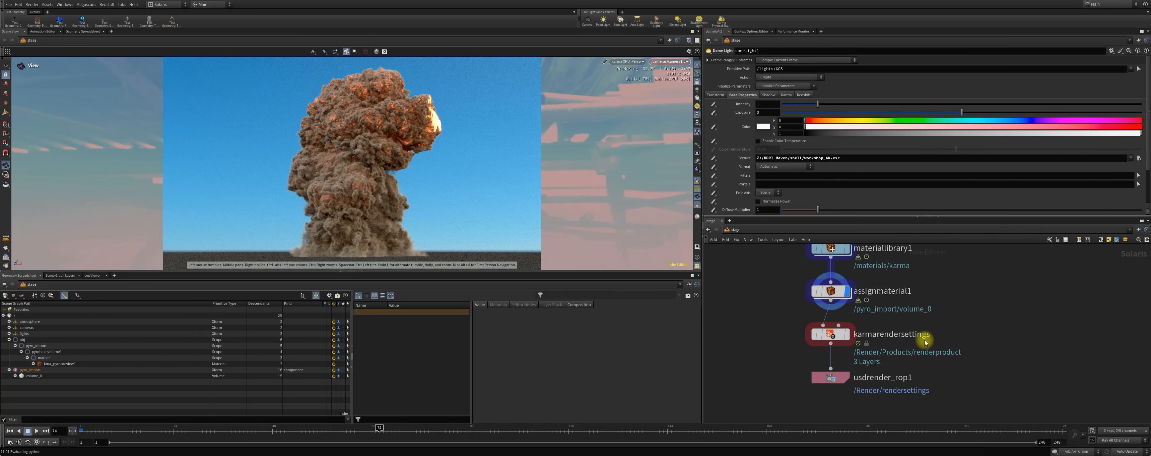
pyautogui.click(836, 339)
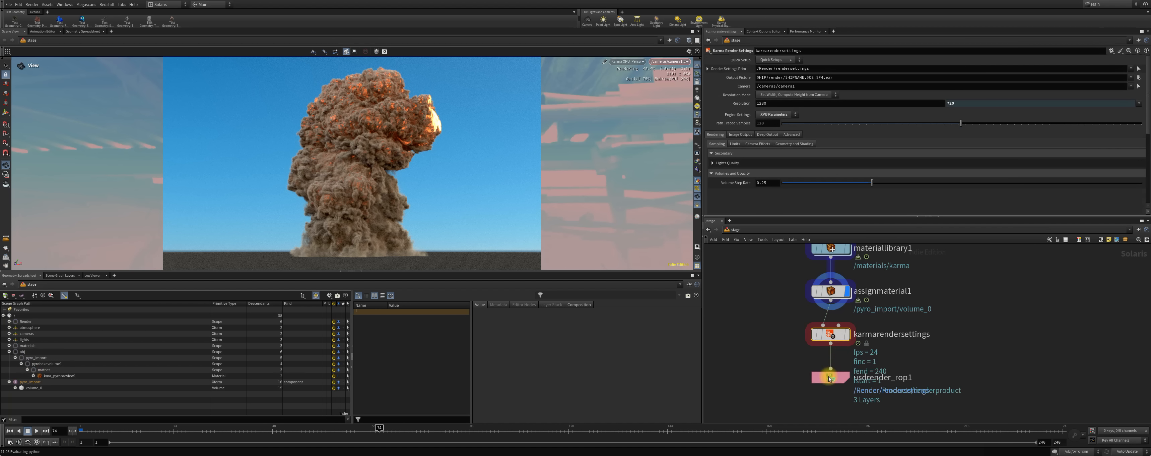
pyautogui.click(831, 377)
pyautogui.moveTo(832, 377); pyautogui.dragTo(832, 402)
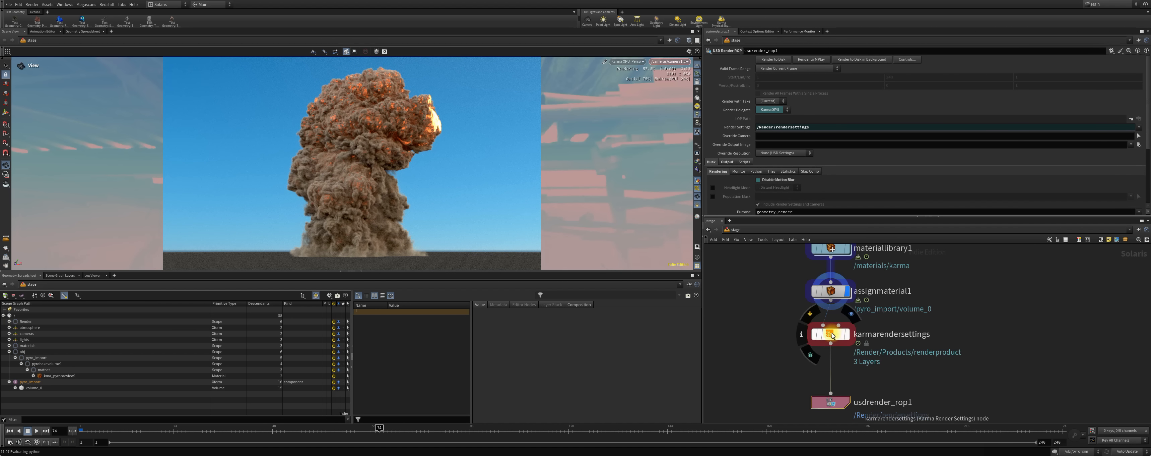
pyautogui.moveTo(838, 337); pyautogui.dragTo(843, 357)
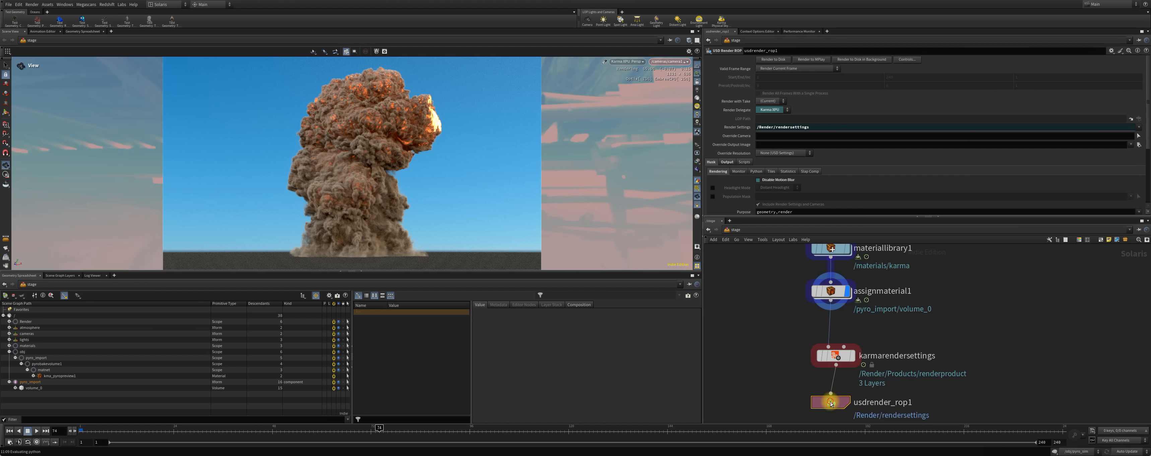
pyautogui.moveTo(831, 402); pyautogui.dragTo(836, 410)
# Set the display flag on the Karma render settings node so the viewport shows the stage from that node.
pyautogui.moveTo(783, 290); pyautogui.dragTo(767, 362, button='middle')
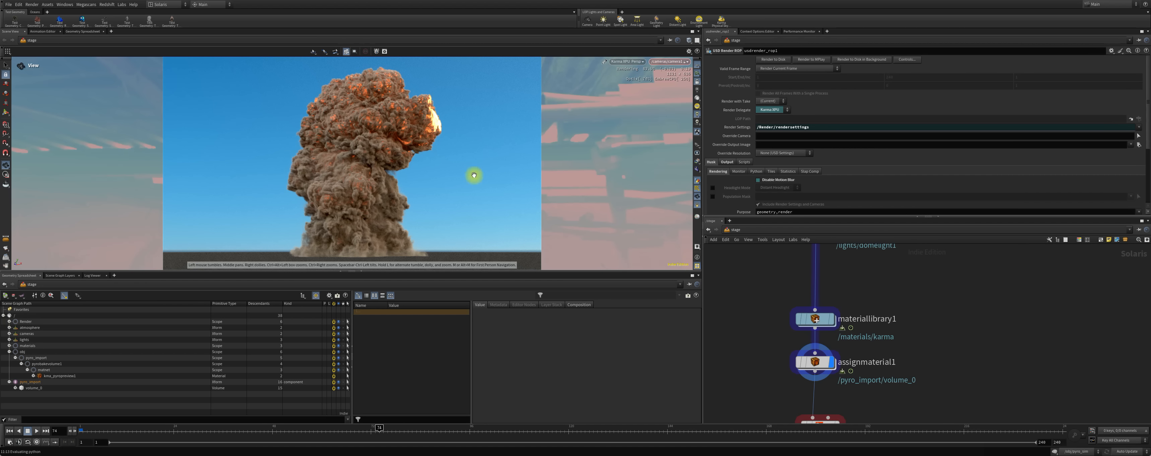
pyautogui.moveTo(893, 281); pyautogui.dragTo(865, 393, button='middle')
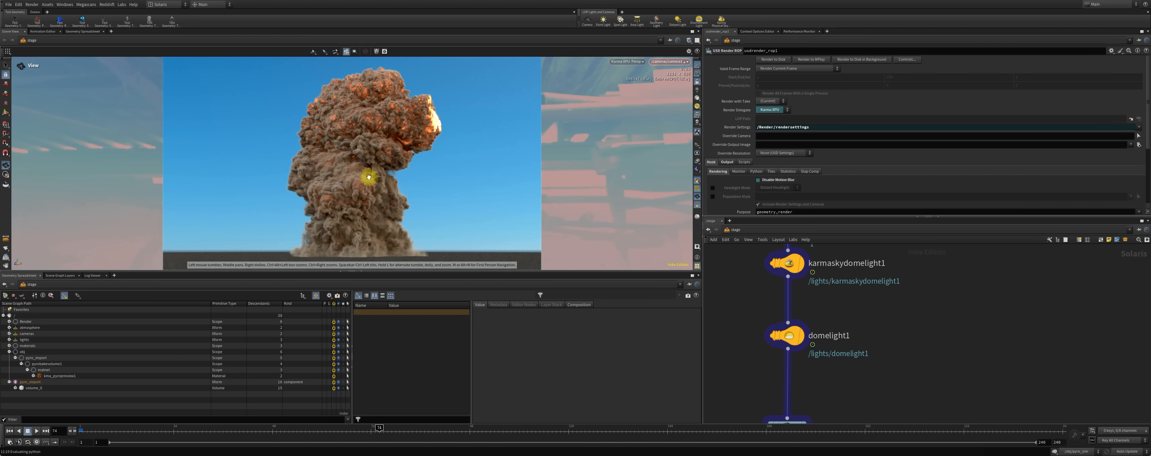
pyautogui.moveTo(973, 324); pyautogui.dragTo(953, 399, button='middle')
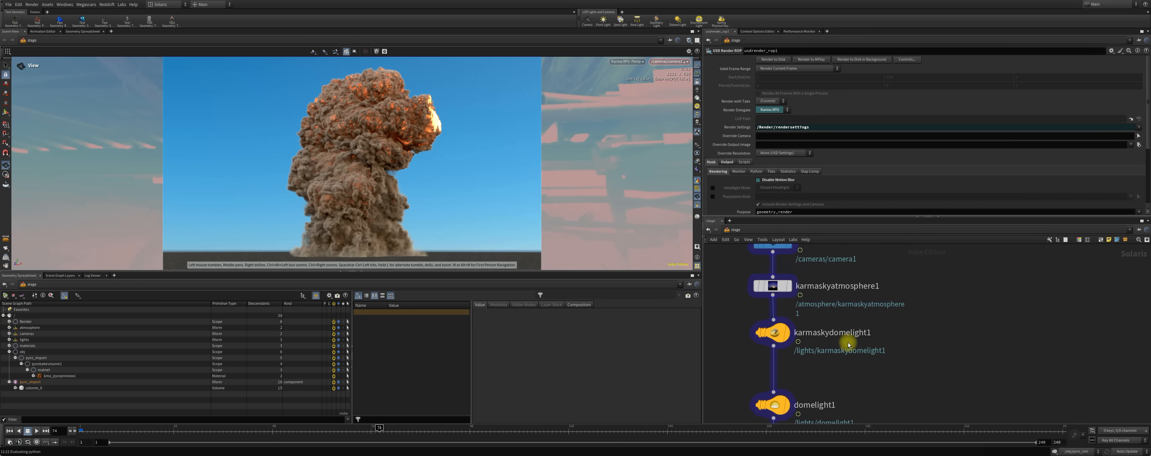
pyautogui.moveTo(930, 259); pyautogui.dragTo(901, 123, button='middle')
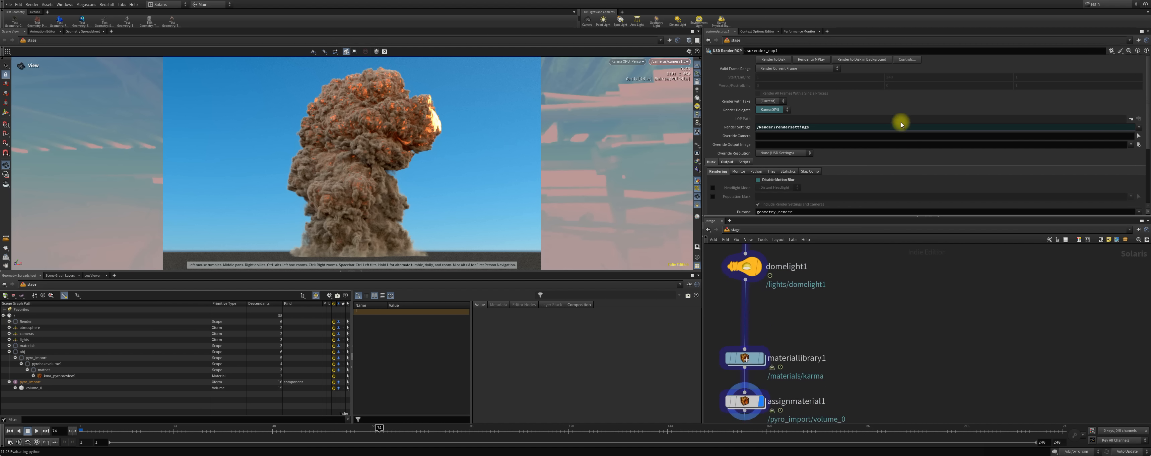
pyautogui.moveTo(827, 300); pyautogui.dragTo(827, 249, button='middle')
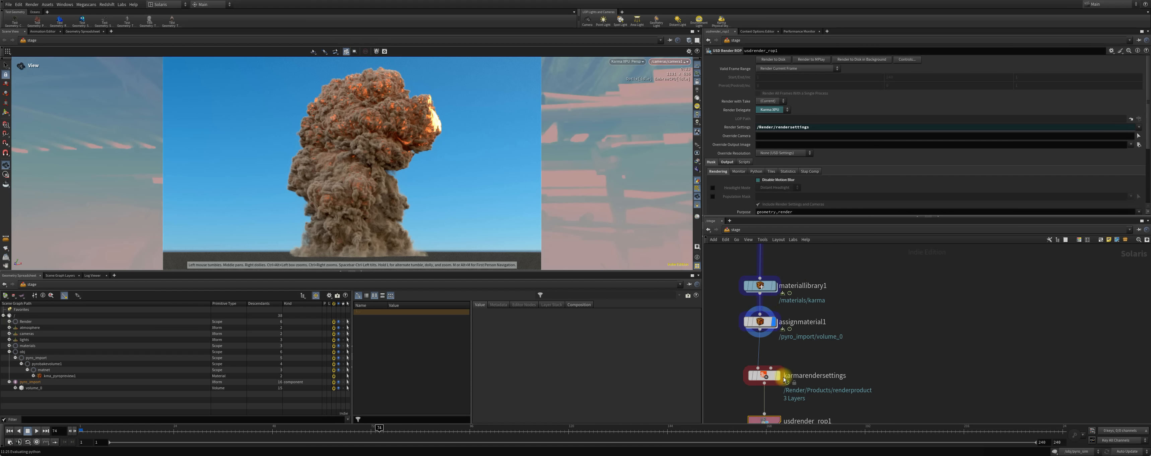
pyautogui.click(780, 377)
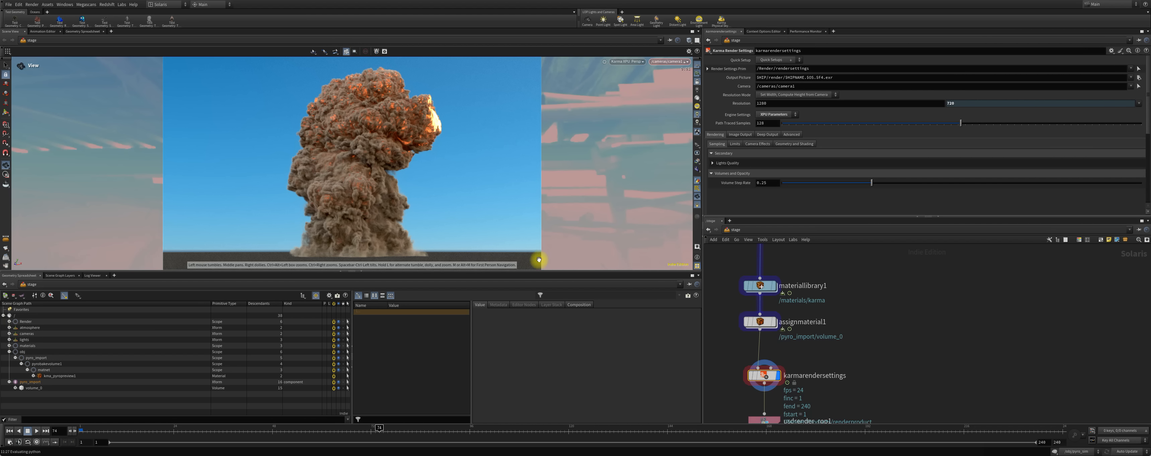